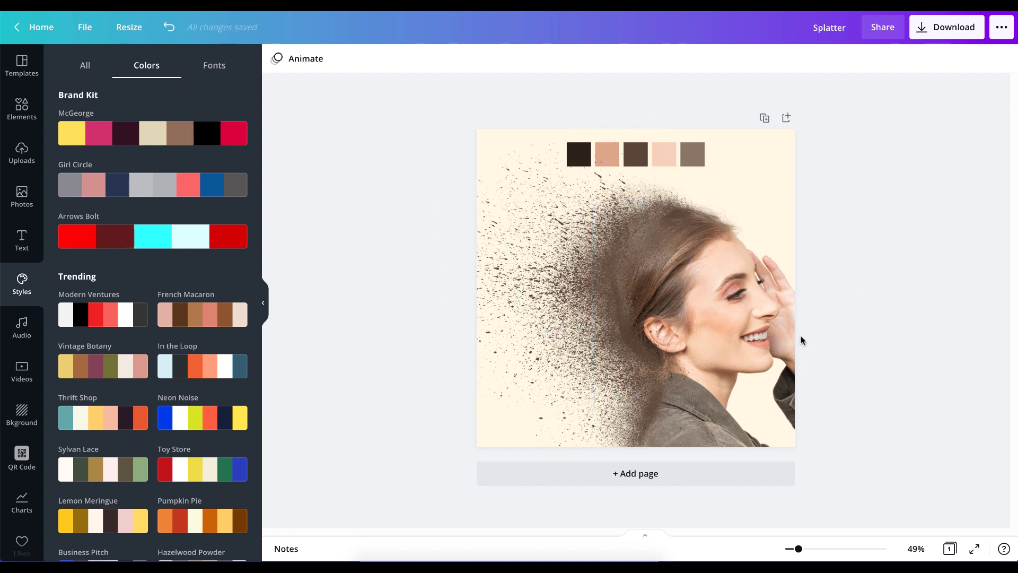
Add a second page to the design and search the photo library for "woman with hair"
left_click(662, 477)
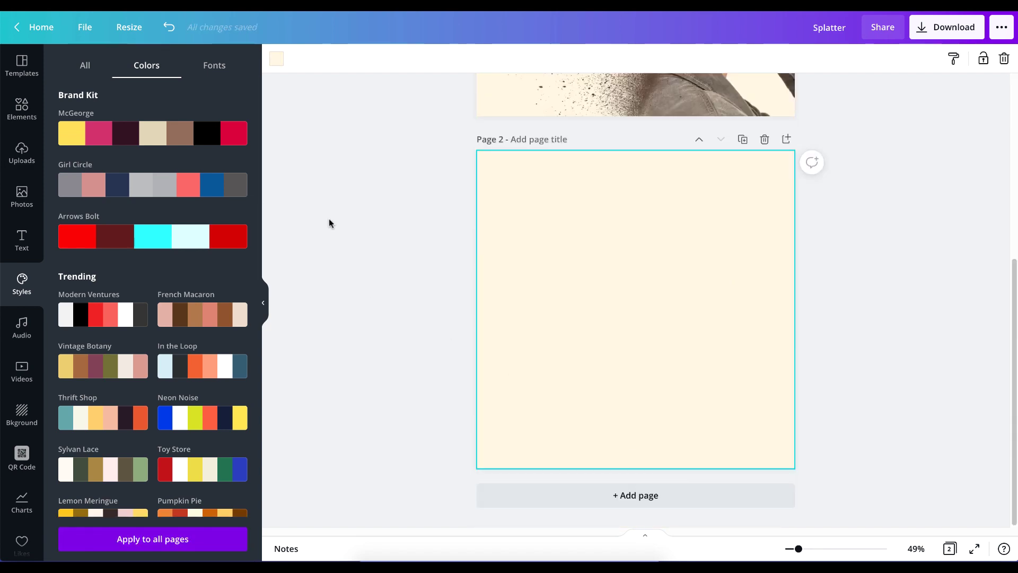
left_click(22, 196)
left_click(126, 66)
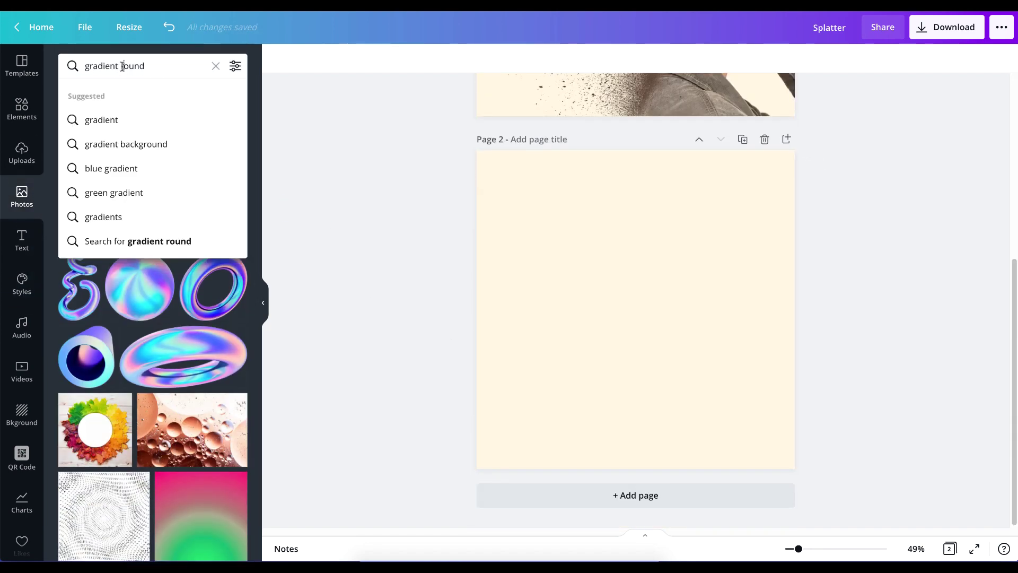
double_click(121, 66)
left_click(121, 68)
triple_click(120, 67)
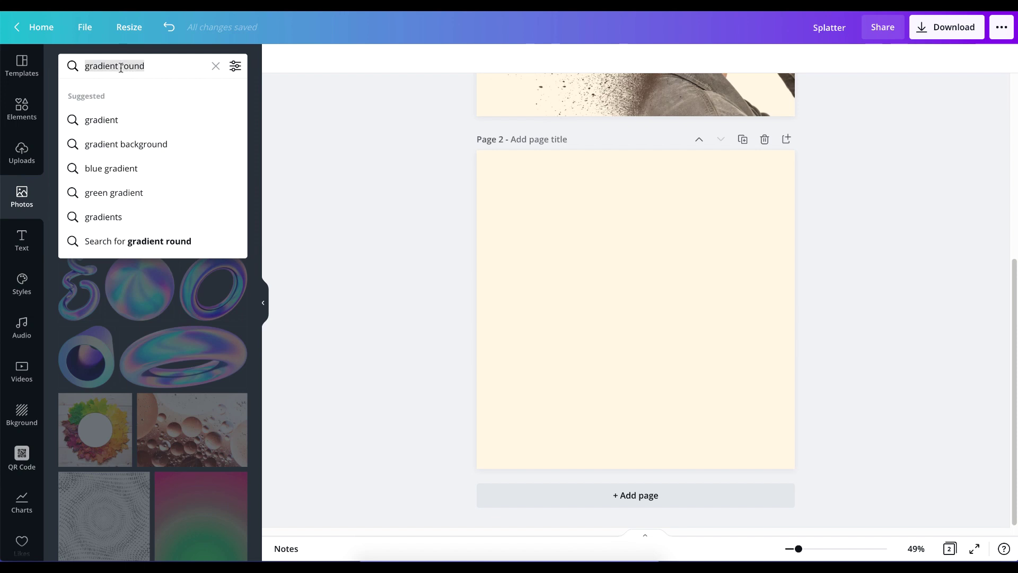
type("wom")
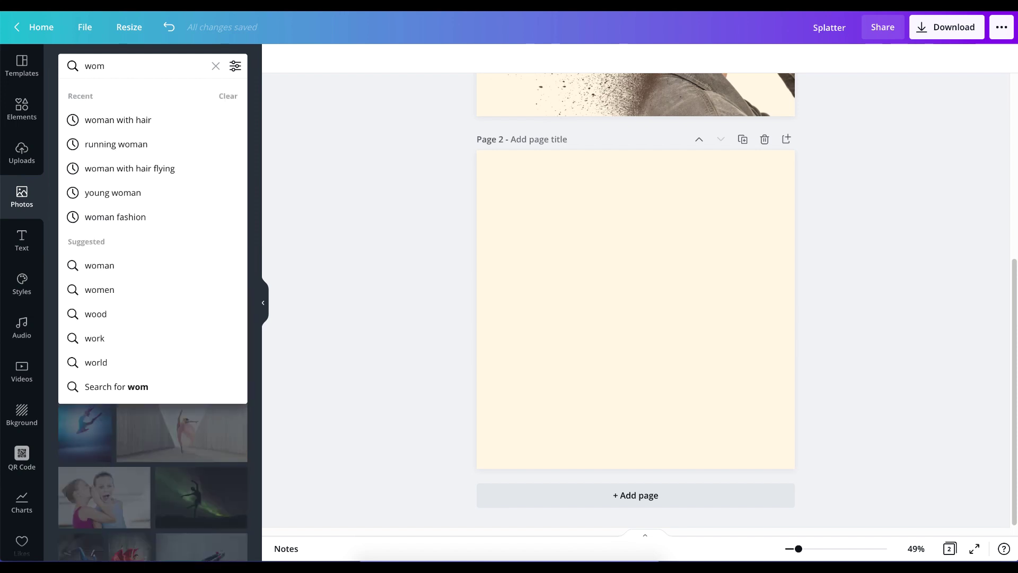
left_click(126, 120)
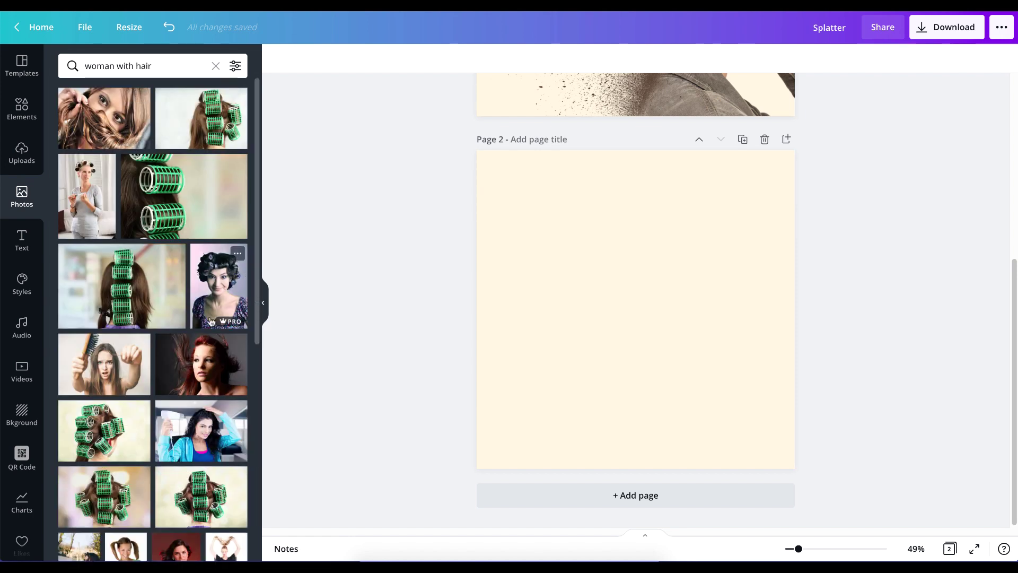
Place the photo of the smiling woman in profile with a raised hand on page 2 and remove its background
scroll(154, 334, "down", 15)
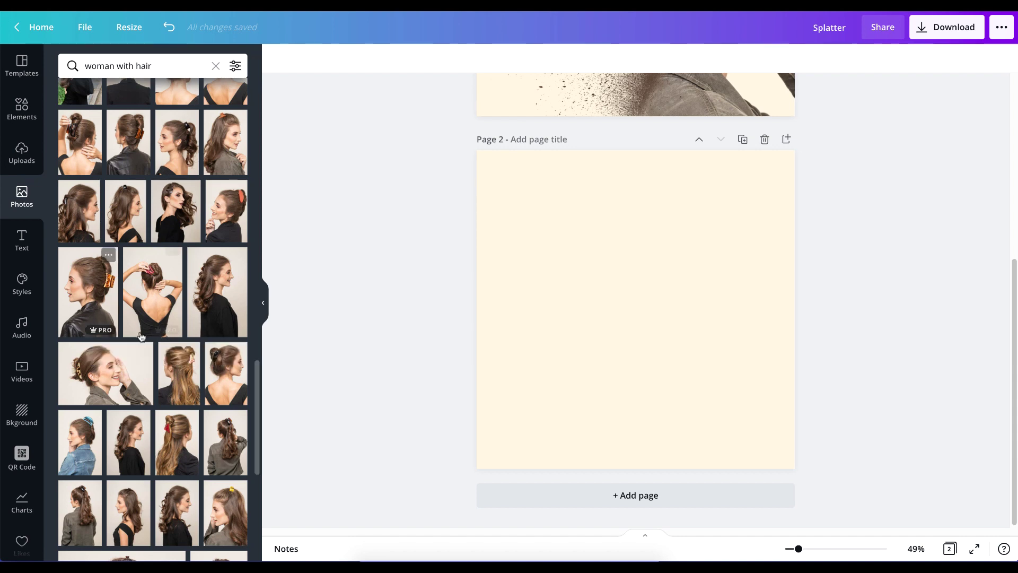
scroll(100, 363, "down", 1)
left_click(100, 363)
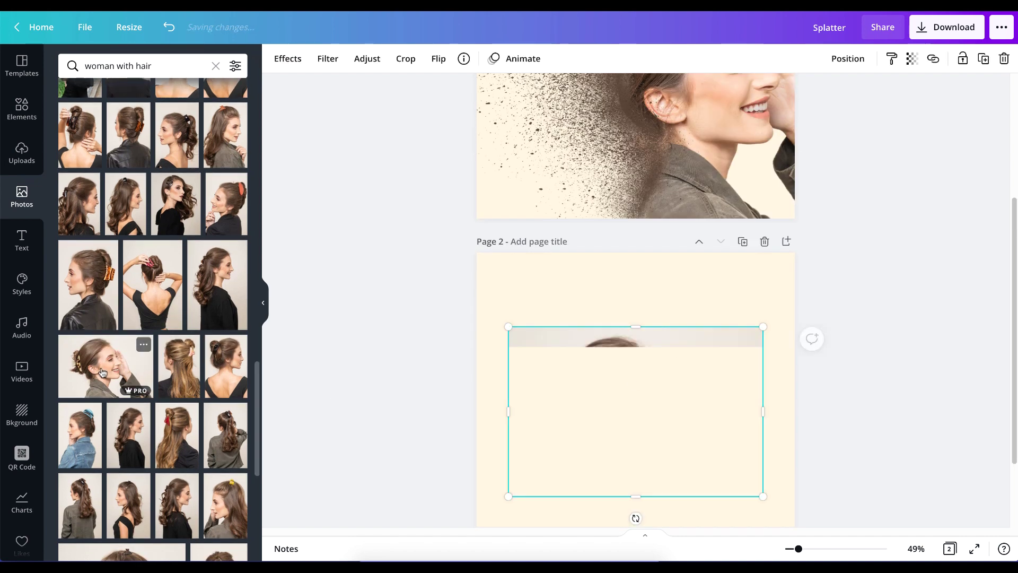
scroll(596, 424, "down", 2)
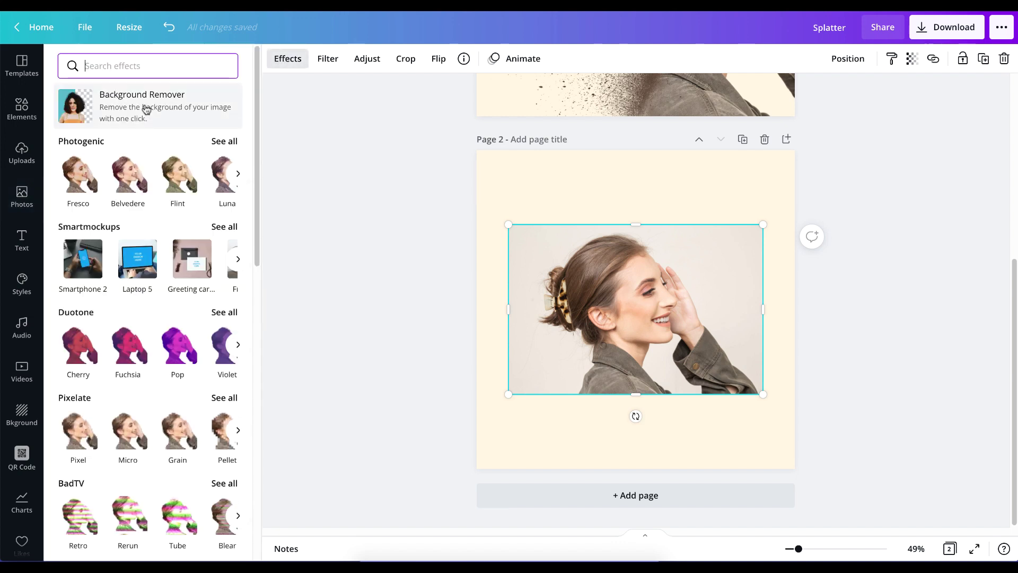
left_click(141, 104)
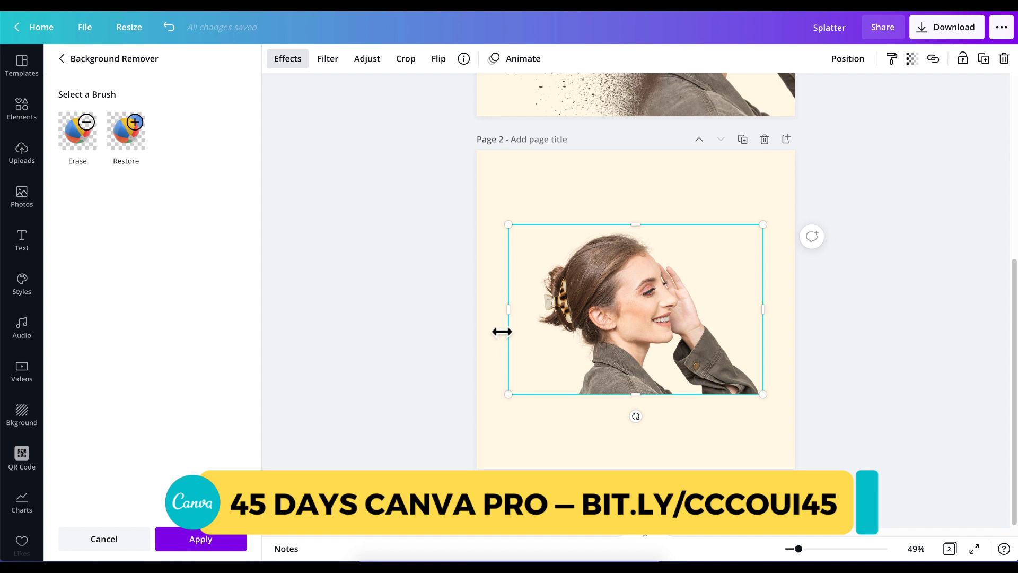
Erase the outer hair strands and outer part of the clip behind the woman's head with the Erase brush at size 21
left_click(91, 143)
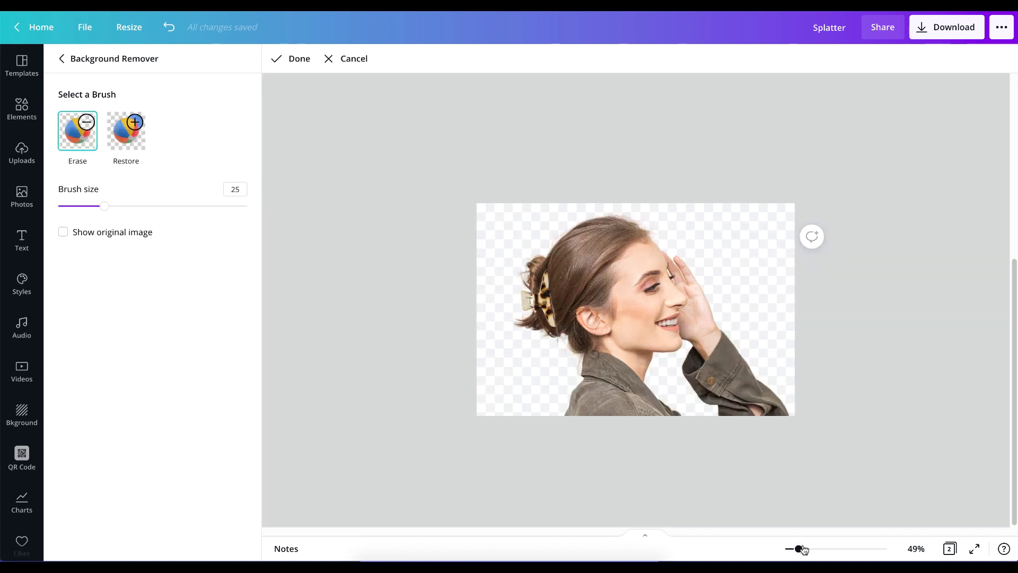
left_click_drag(800, 552, 811, 549)
left_click_drag(104, 206, 79, 206)
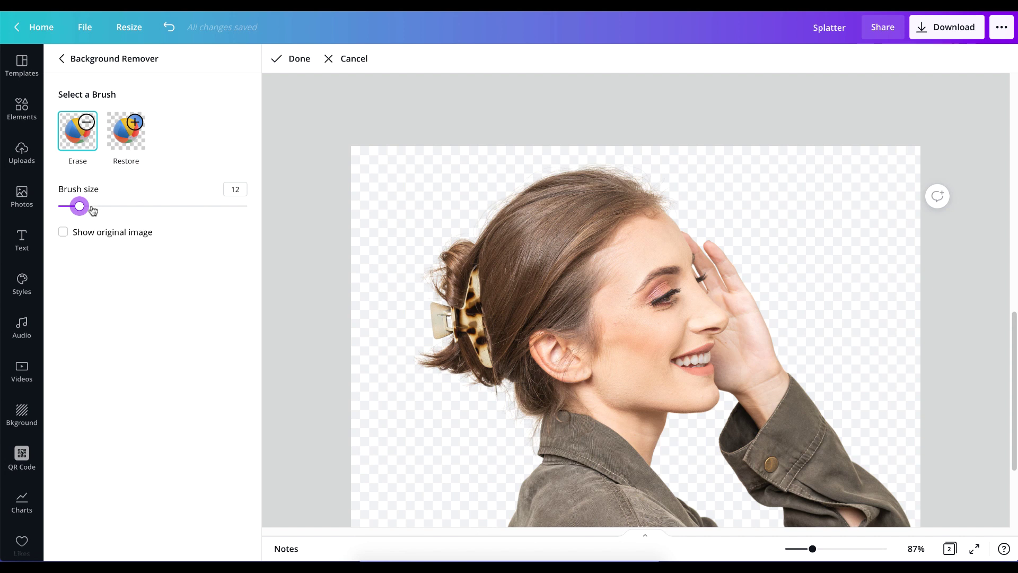
left_click_drag(85, 209, 96, 207)
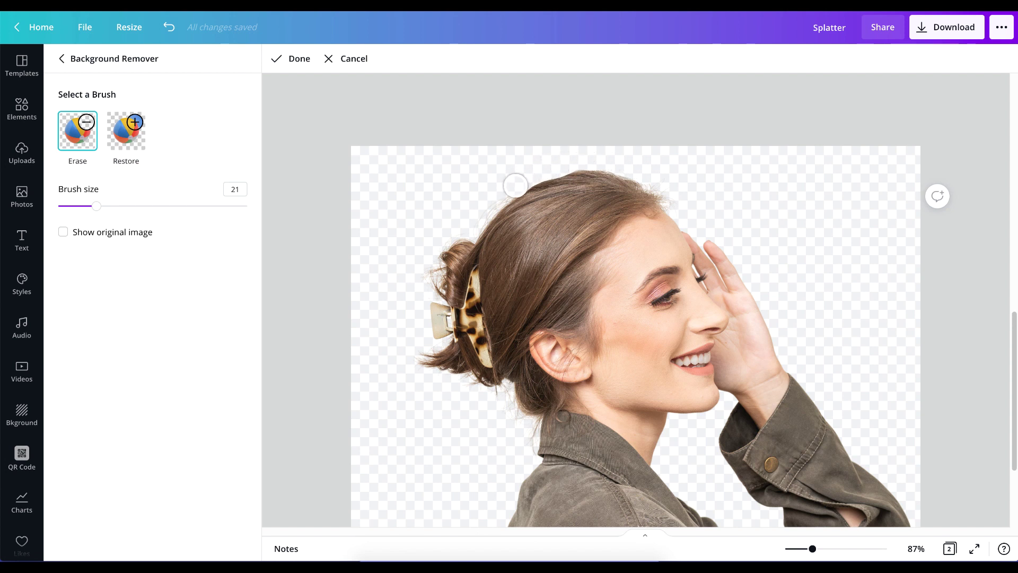
mouse_move(499, 201)
left_mouse_down()
mouse_move(454, 248)
mouse_move(439, 360)
mouse_move(410, 233)
mouse_move(435, 263)
mouse_move(422, 348)
mouse_move(431, 381)
left_mouse_up()
Erase a notch from the back of the jacket collar and bring it back with the Restore brush
mouse_move(515, 447)
left_mouse_down()
mouse_move(550, 462)
mouse_move(542, 458)
left_mouse_up()
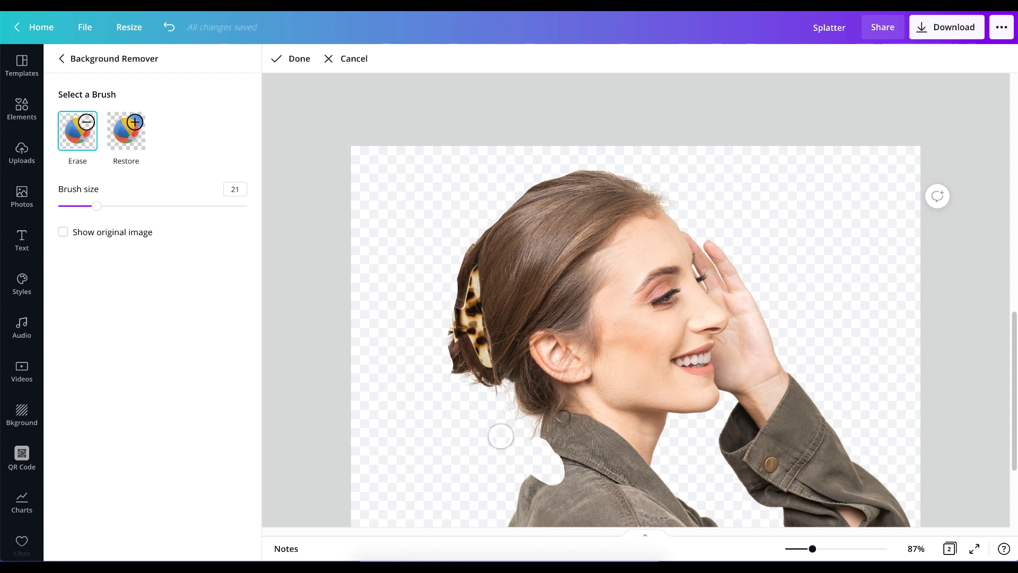
left_click(125, 134)
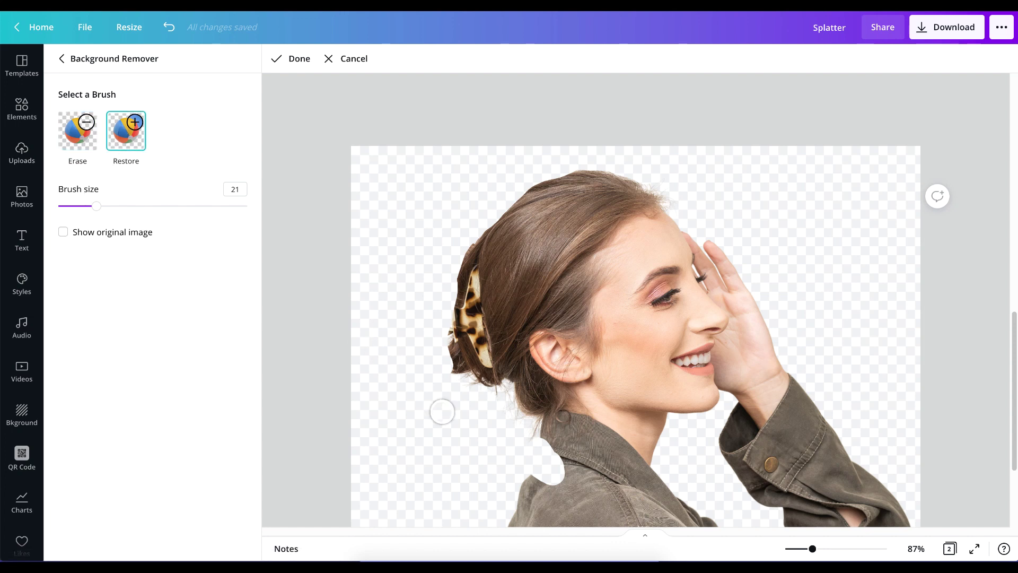
mouse_move(529, 462)
left_mouse_down()
mouse_move(536, 471)
mouse_move(536, 454)
mouse_move(545, 461)
mouse_move(534, 423)
mouse_move(552, 475)
mouse_move(557, 466)
mouse_move(532, 445)
left_mouse_up()
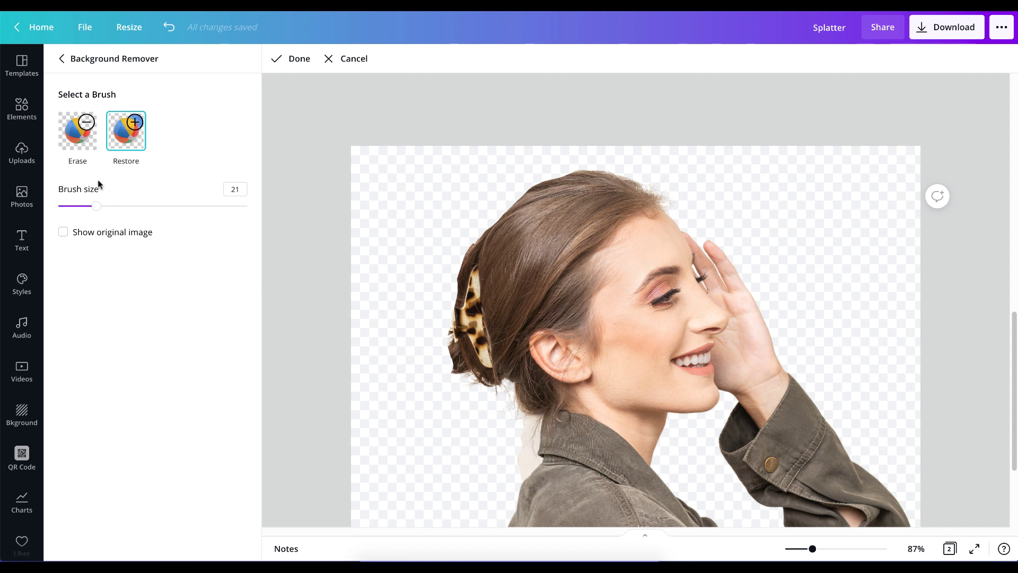
Erase the hair clip, the bun and the leftover background behind the neck, and apply the background removal
left_click(77, 131)
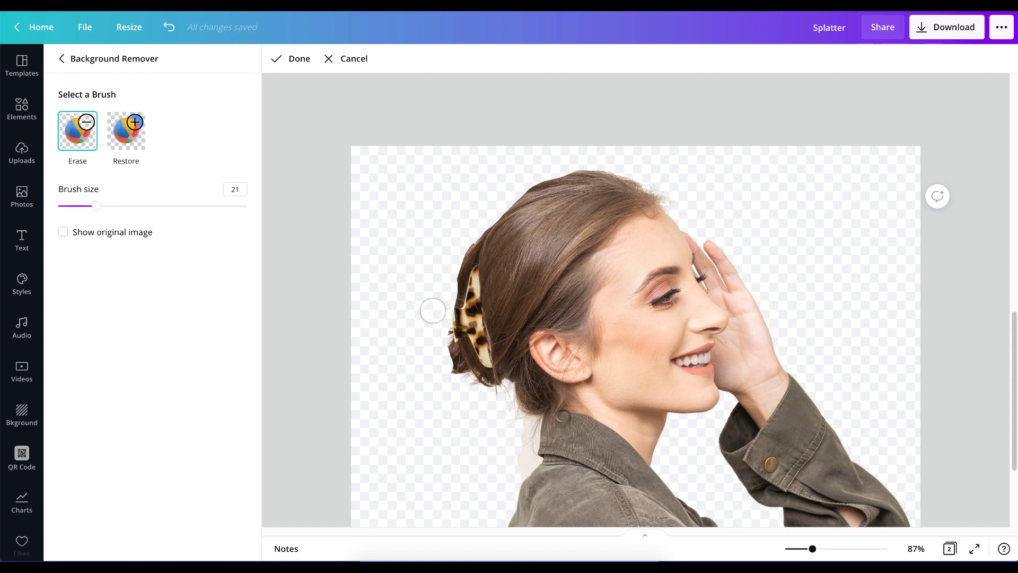
mouse_move(433, 310)
left_mouse_down()
mouse_move(468, 372)
mouse_move(485, 389)
mouse_move(504, 386)
mouse_move(485, 367)
mouse_move(465, 310)
mouse_move(483, 227)
mouse_move(460, 278)
mouse_move(490, 356)
mouse_move(532, 416)
mouse_move(529, 462)
mouse_move(509, 497)
left_mouse_up()
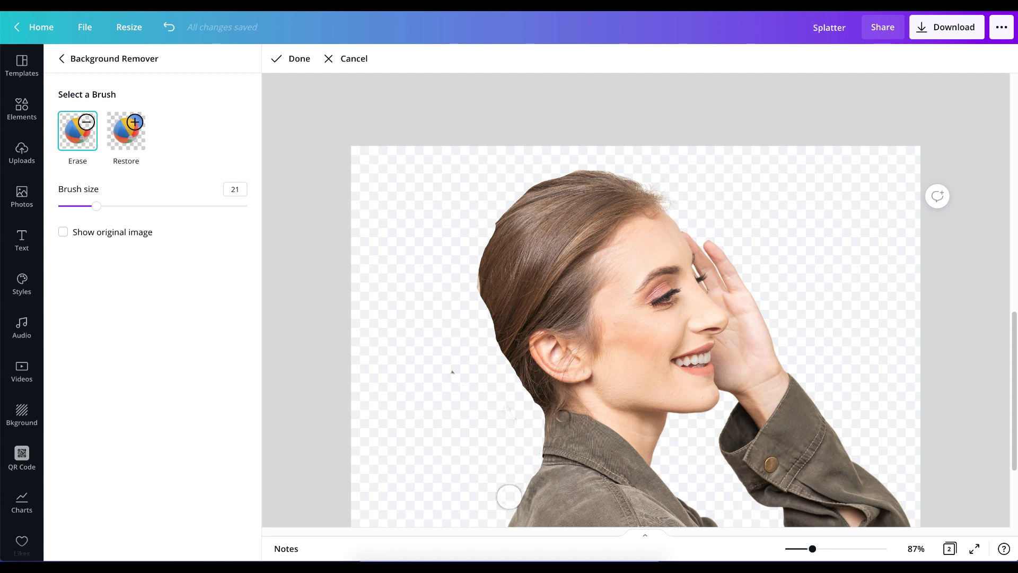
scroll(645, 352, "down", 2)
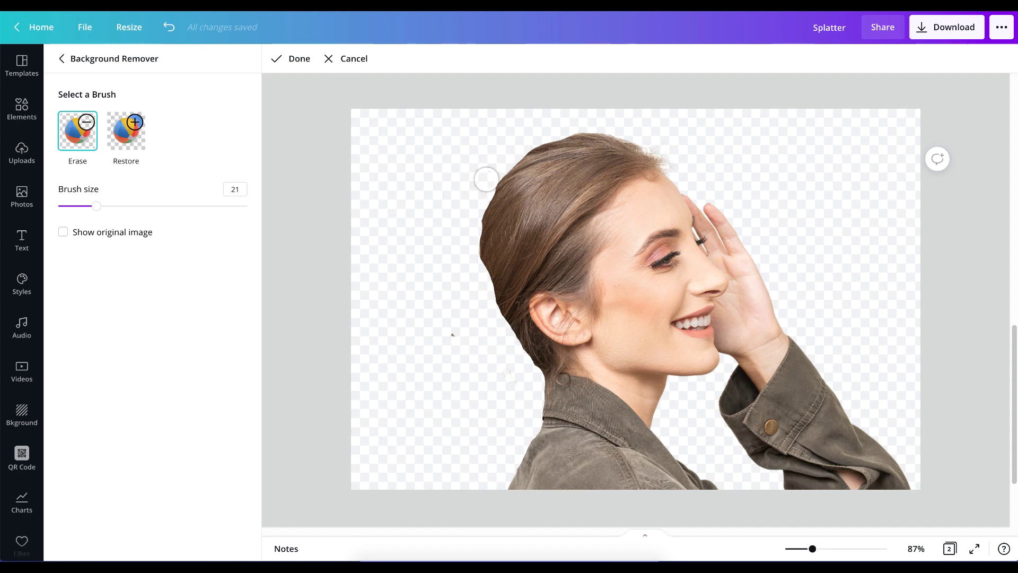
left_click(298, 59)
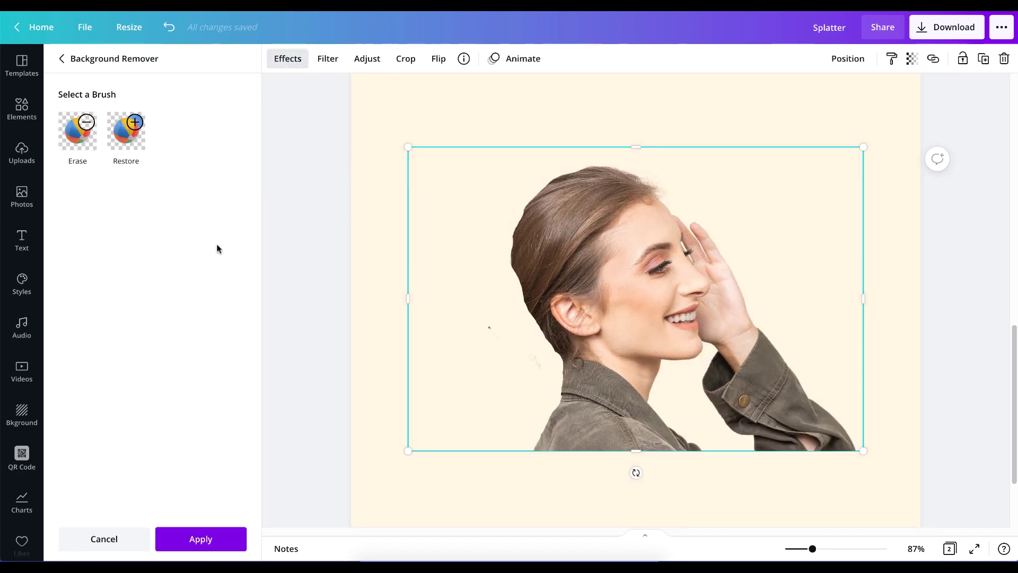
left_click(225, 546)
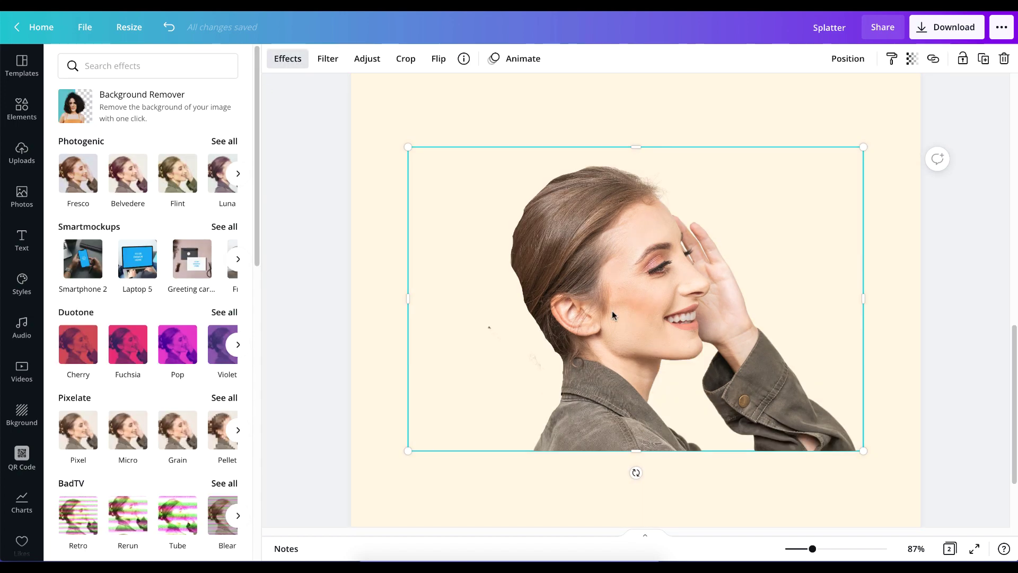
Add a square shape, shrink it to a small swatch and arrange five copies in a row above the woman's head
scroll(708, 243, "up", 2)
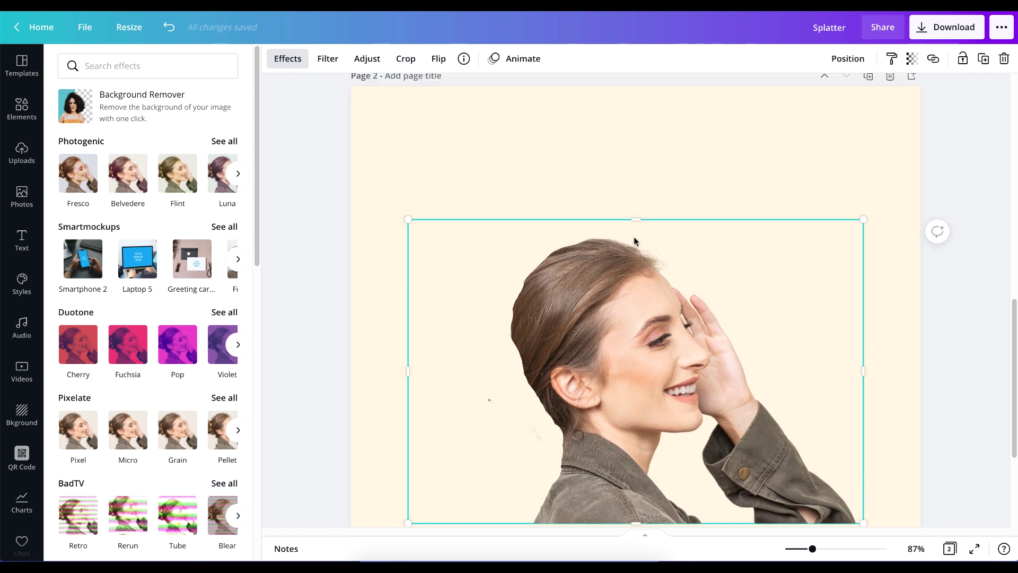
scroll(616, 312, "down", 2)
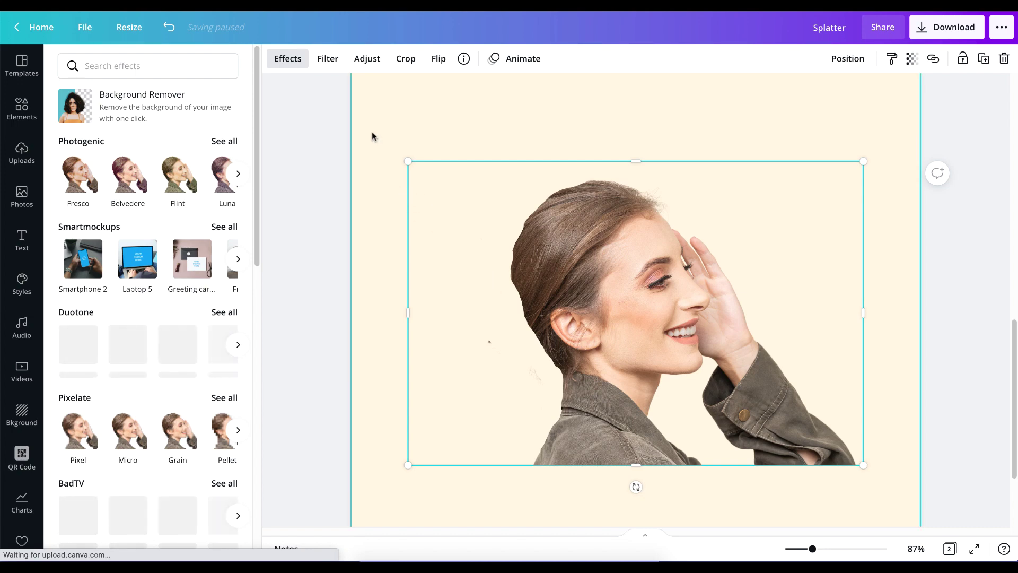
left_click(22, 196)
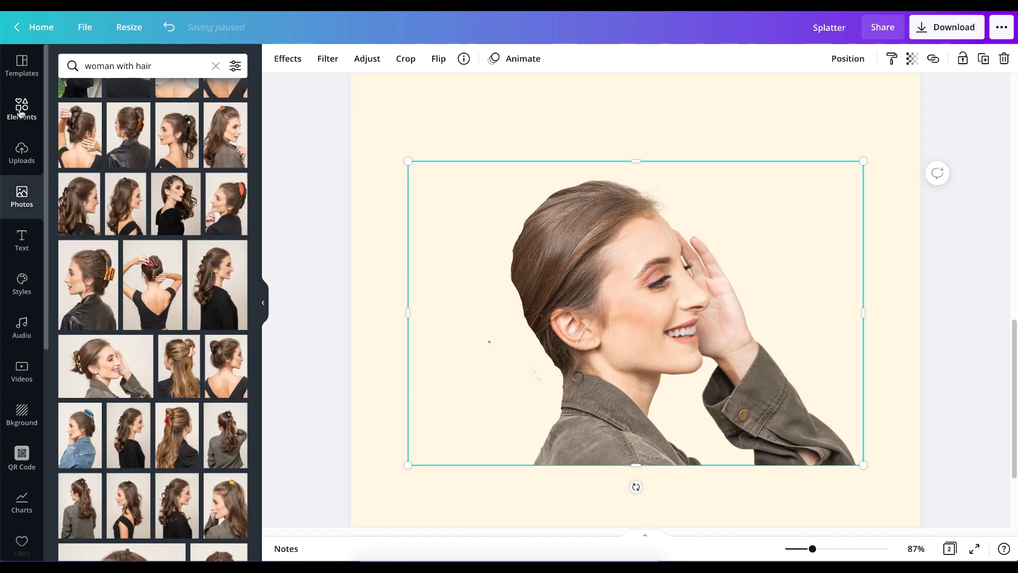
left_click(20, 108)
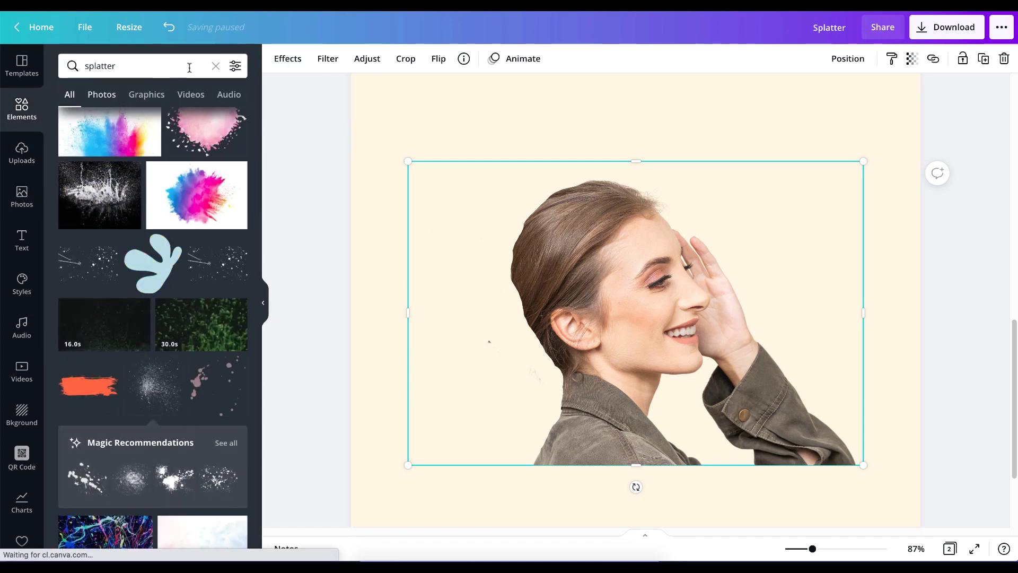
left_click(216, 66)
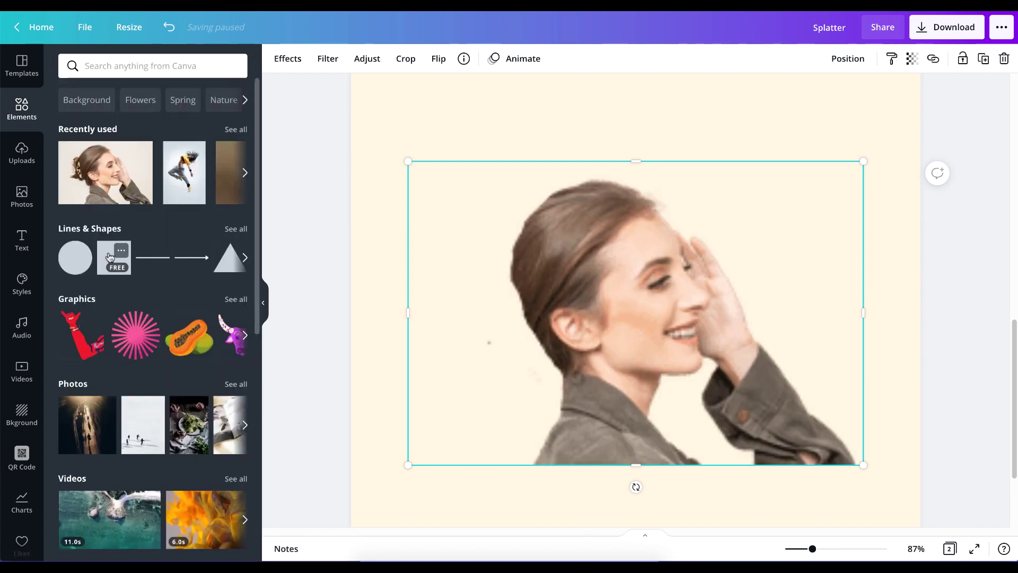
left_click(109, 258)
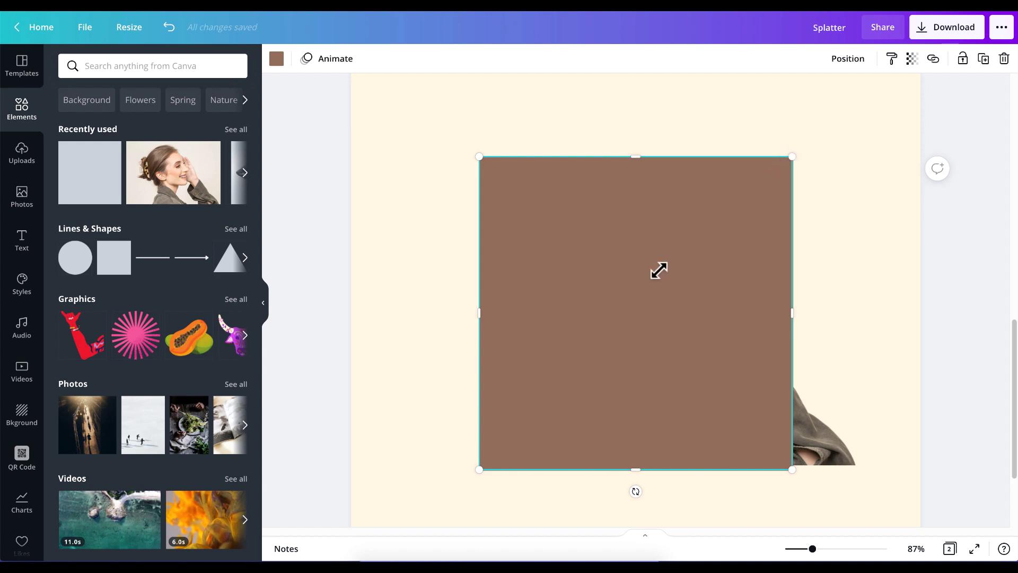
left_click_drag(659, 271, 748, 128)
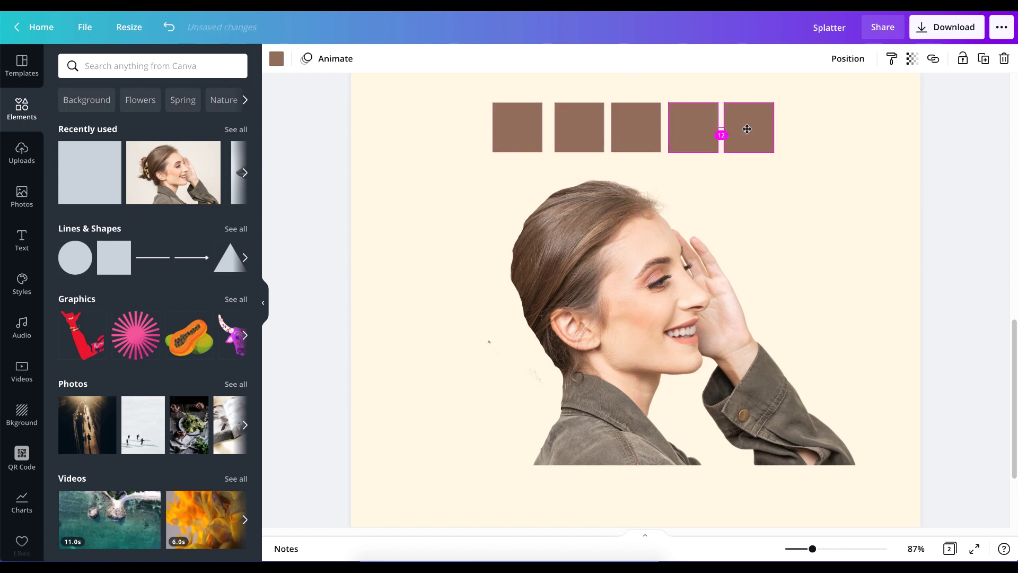
left_click(842, 132)
left_click(963, 197)
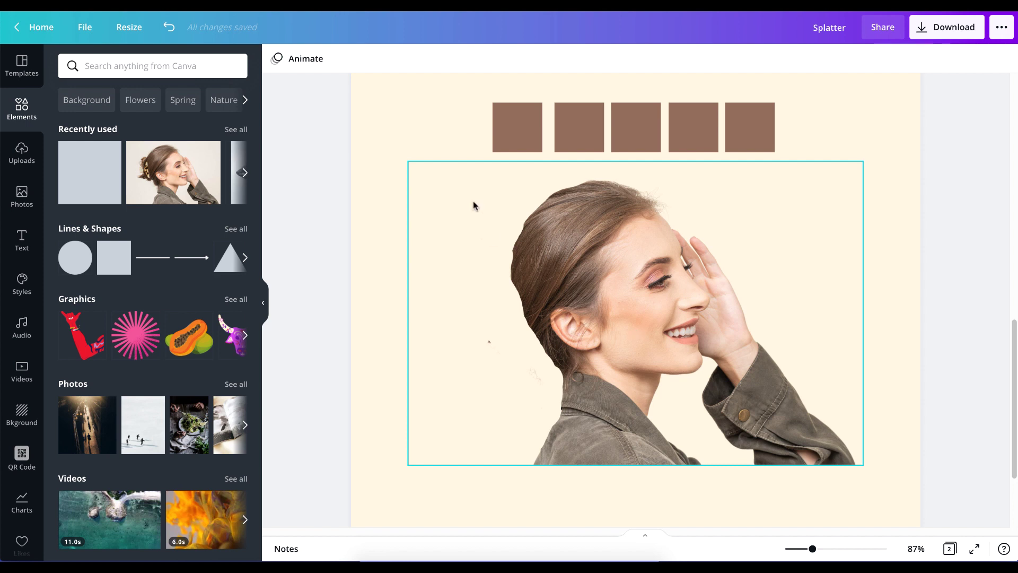
Color the first square near-black and the second square dark brown using the photo colors
left_click(511, 132)
left_click(280, 63)
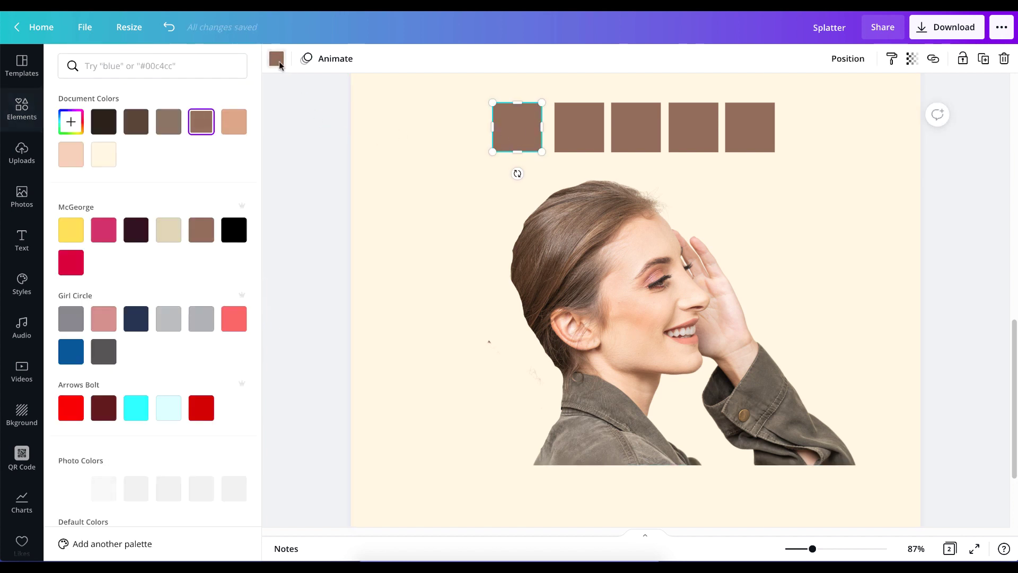
scroll(239, 391, "down", 3)
left_click(237, 332)
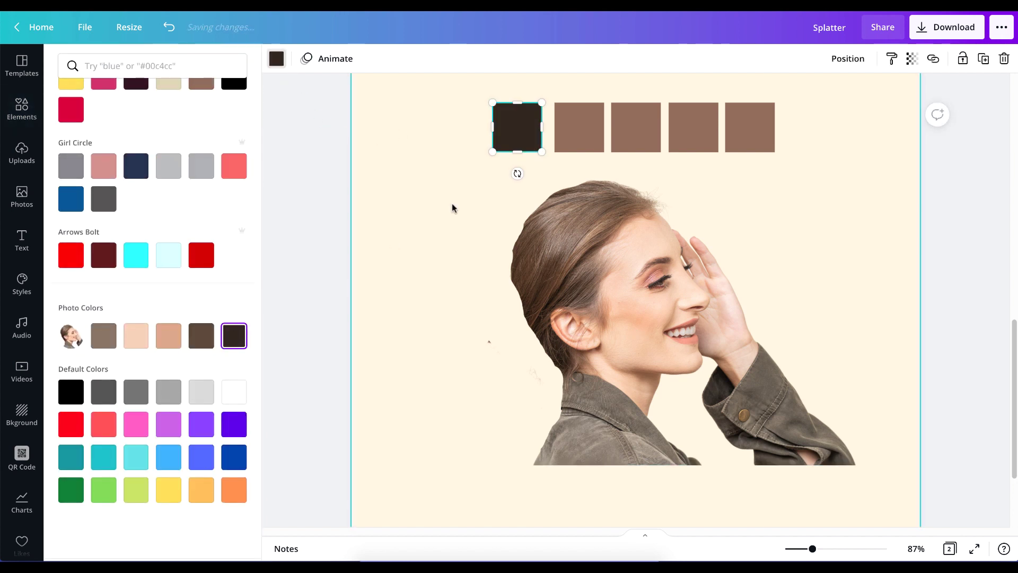
left_click(588, 140)
left_click(192, 336)
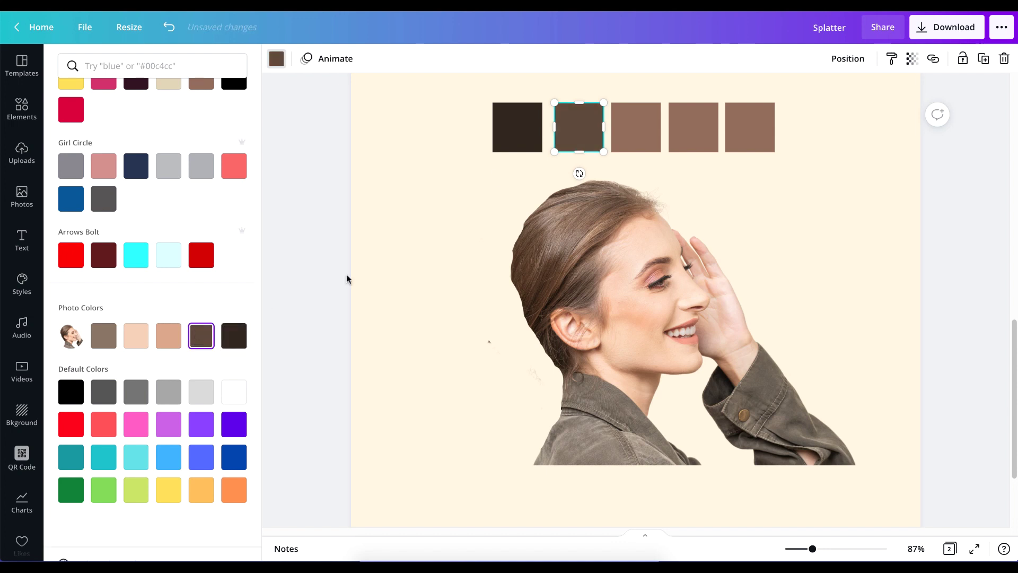
Color the third, fourth and fifth squares tan, light peach and grey-brown using the photo colors
left_click(648, 141)
left_click(169, 337)
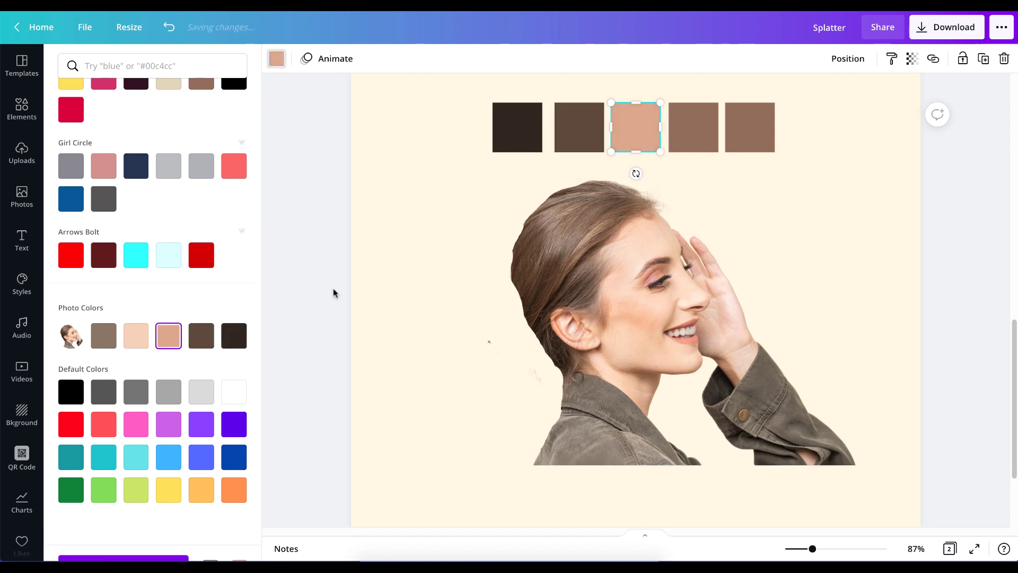
left_click(698, 135)
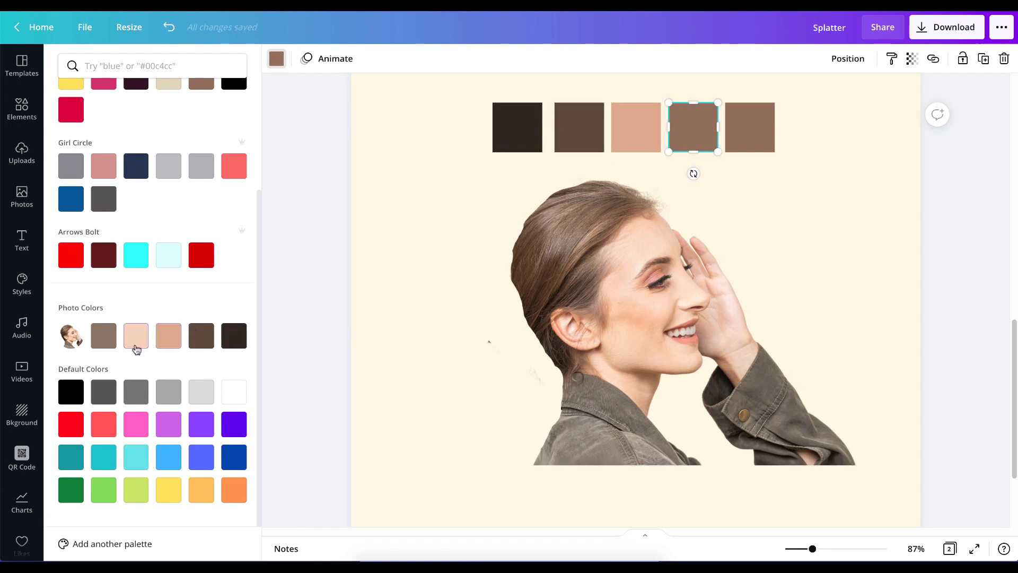
left_click(136, 346)
left_click(749, 128)
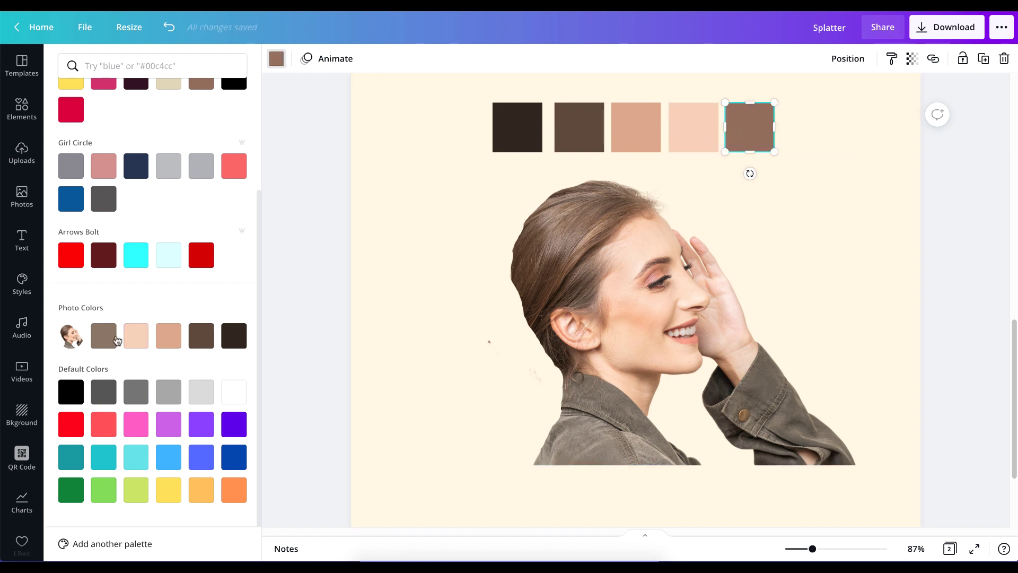
left_click(408, 267)
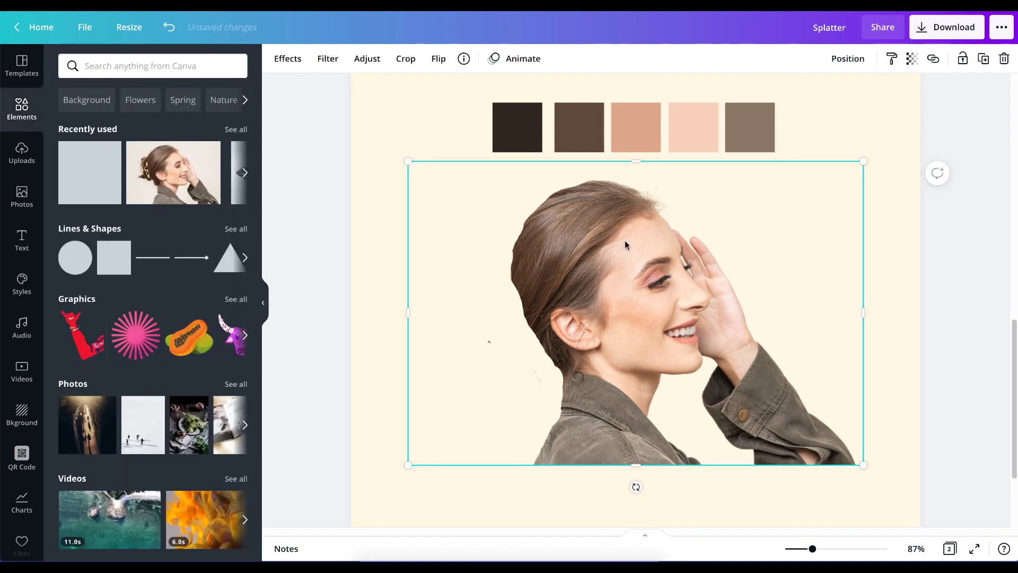
Search the elements for "splatter" and add the fine Black Ink Splatter graphic to the page
left_click(996, 211)
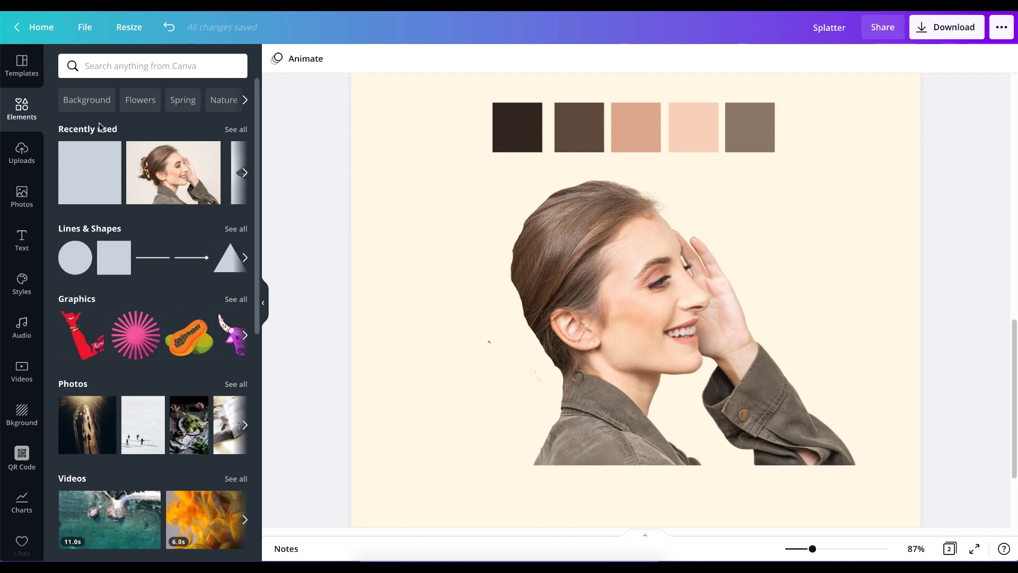
left_click(119, 71)
left_click(117, 120)
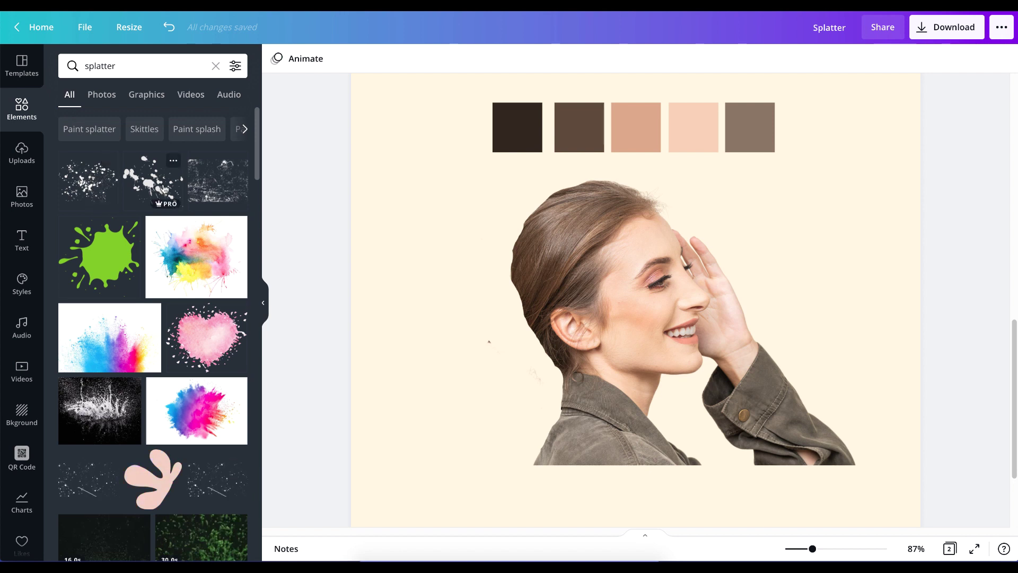
scroll(164, 189, "down", 1)
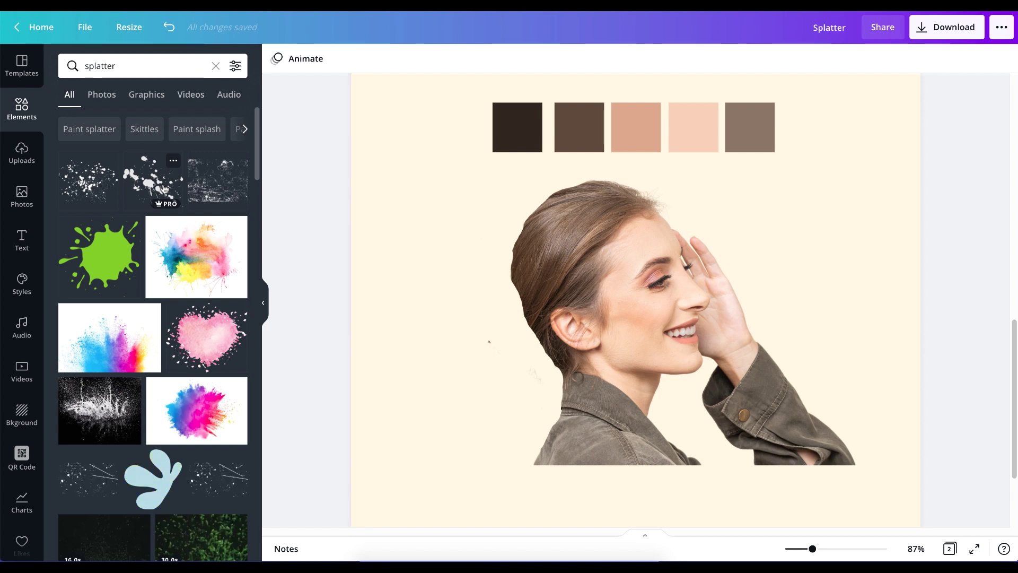
scroll(144, 317, "down", 3)
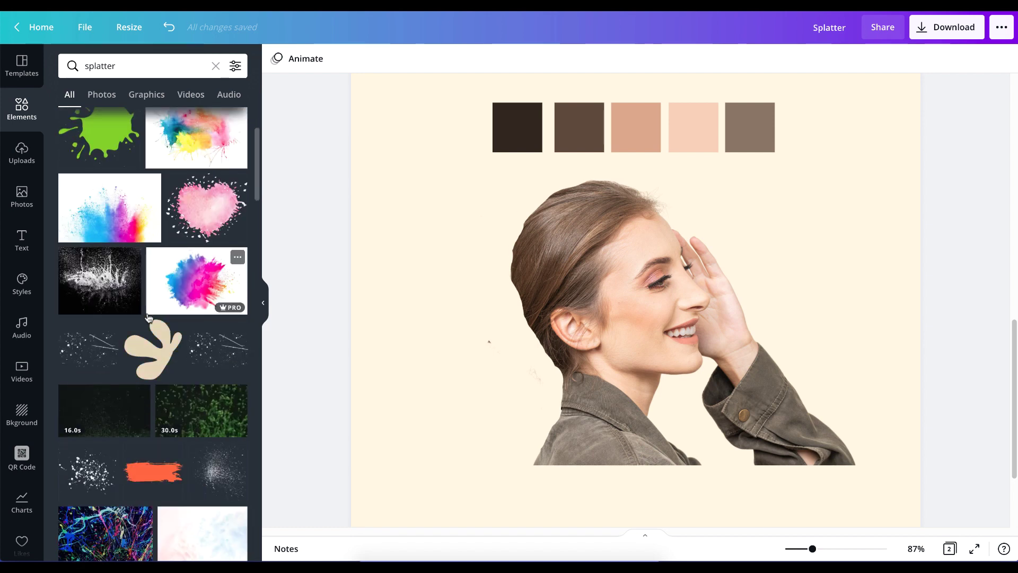
scroll(193, 374, "down", 3)
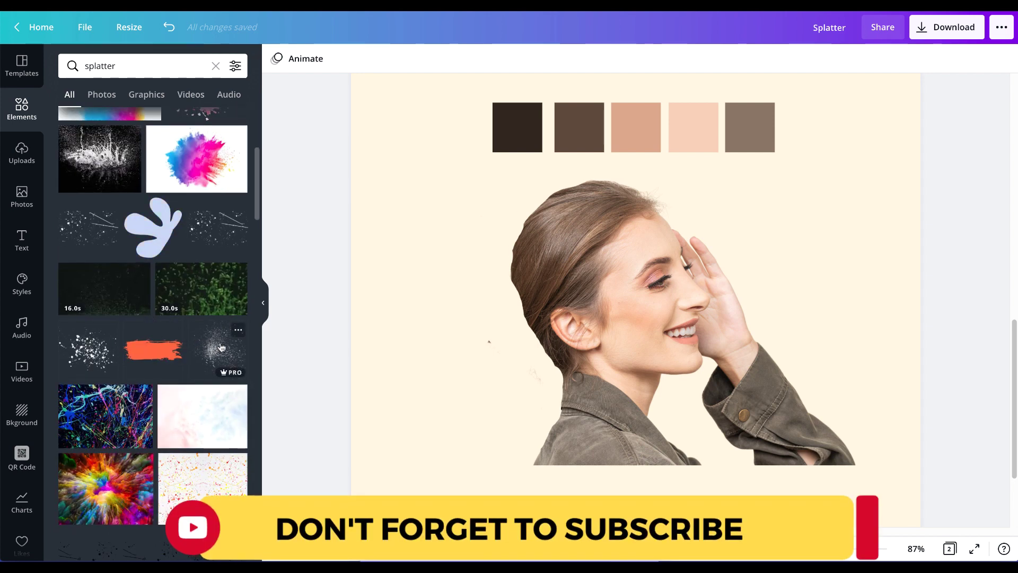
left_click(238, 332)
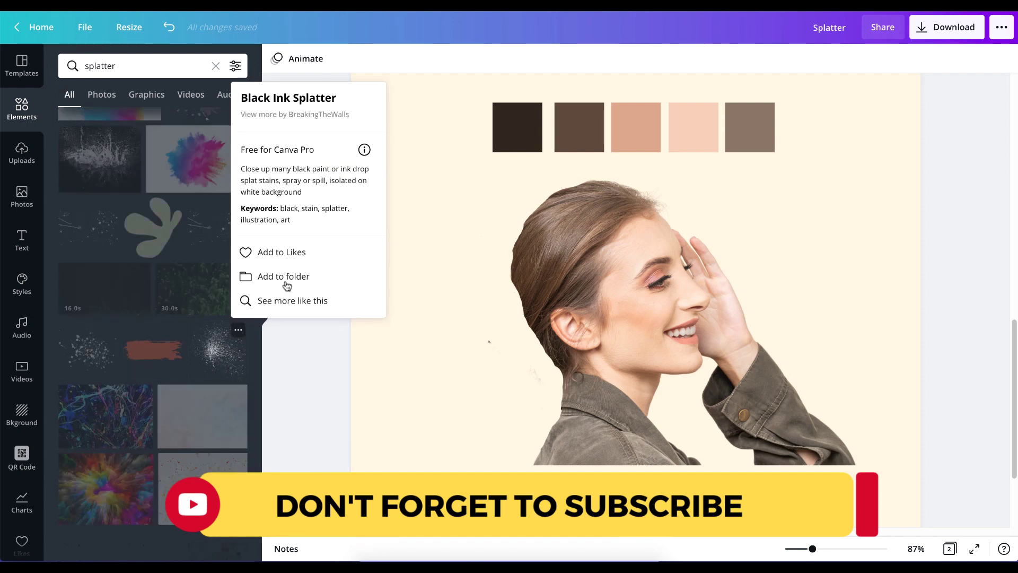
left_click(210, 352)
left_click(215, 350)
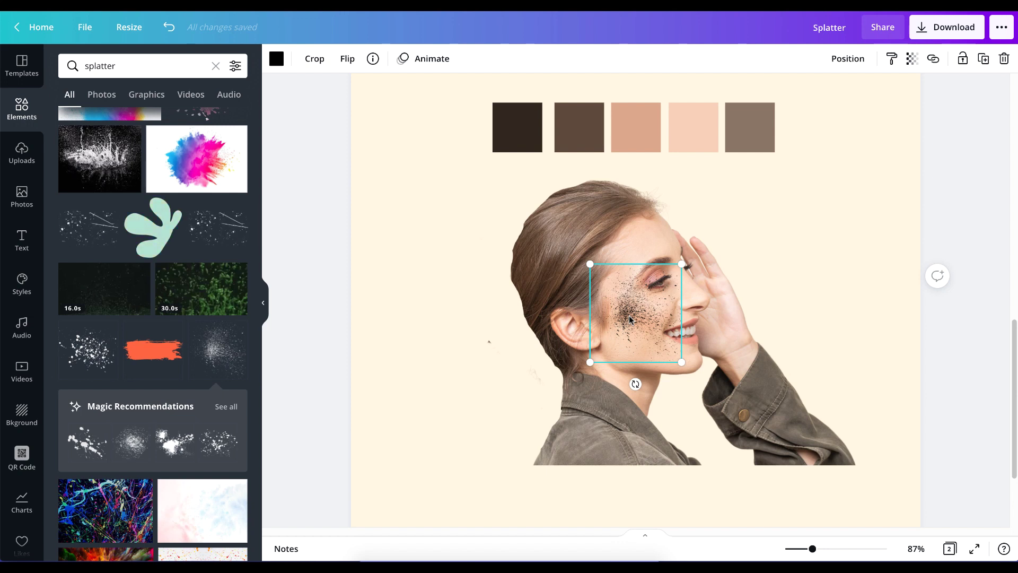
Flip the splatter horizontally and place it against the back edge of the woman's hair
left_click_drag(640, 315, 479, 227)
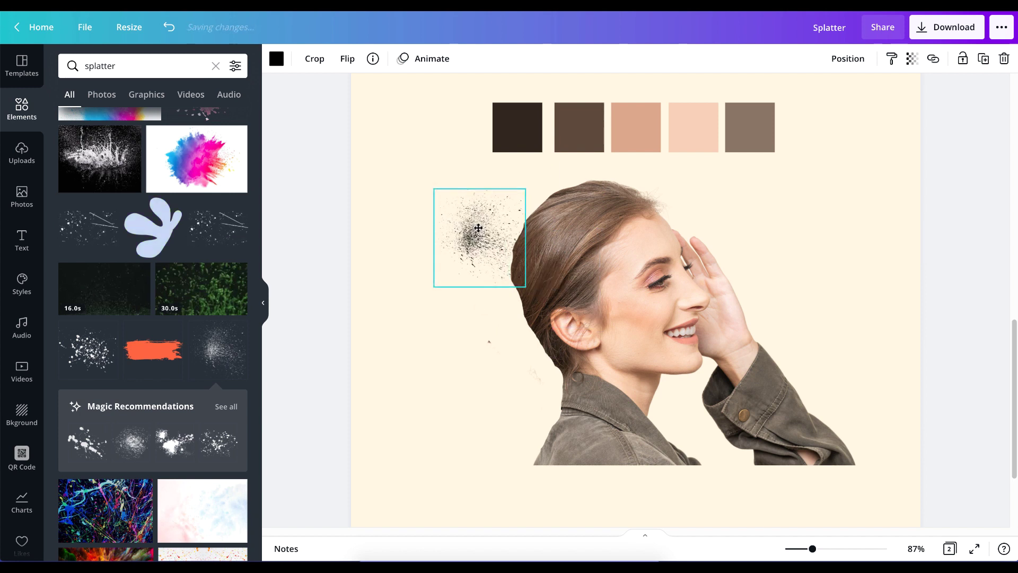
left_click(348, 59)
left_click(363, 94)
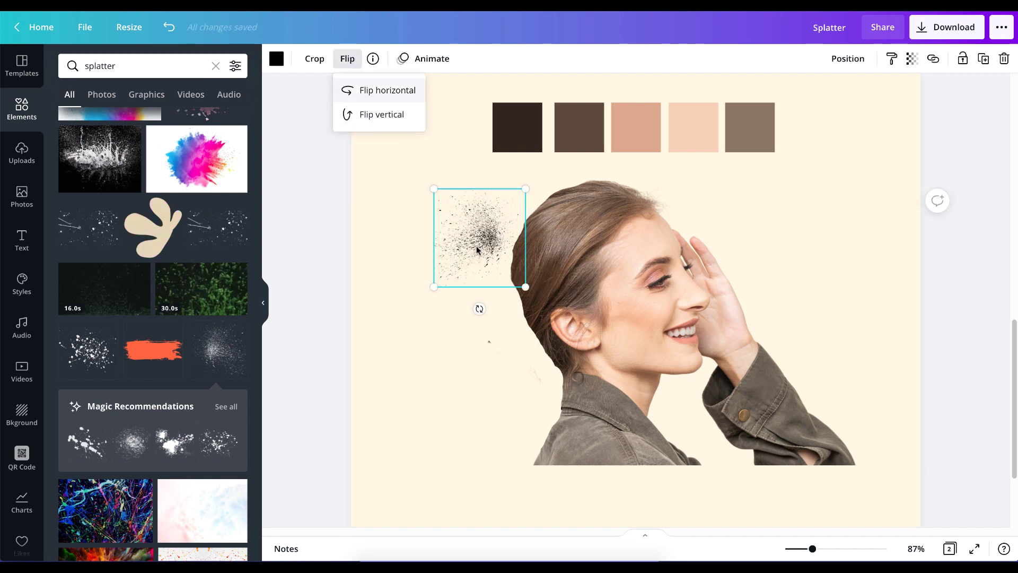
left_click_drag(476, 248, 493, 270)
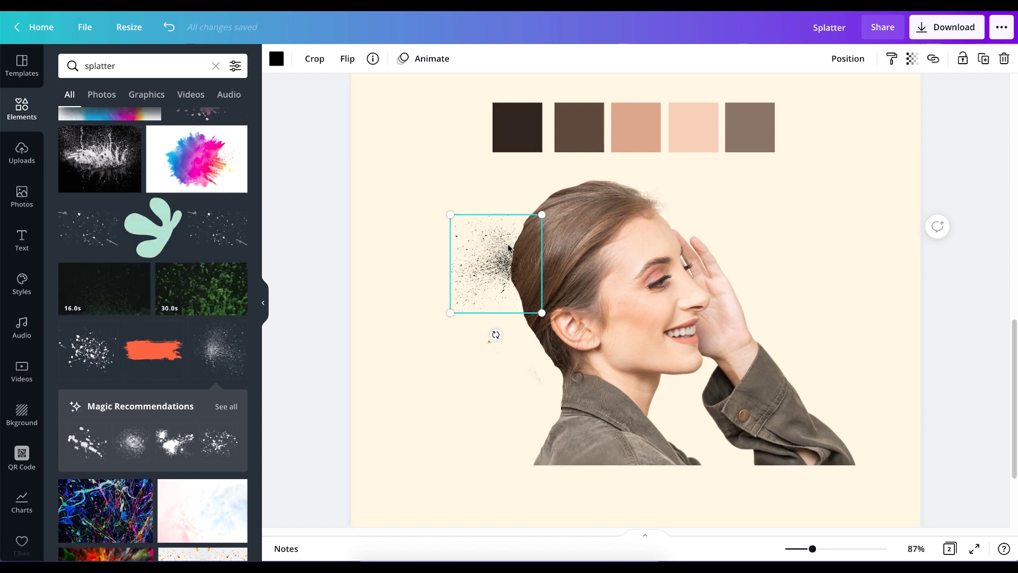
Color the splatter behind the hair with the dark brown document color
left_click(517, 133)
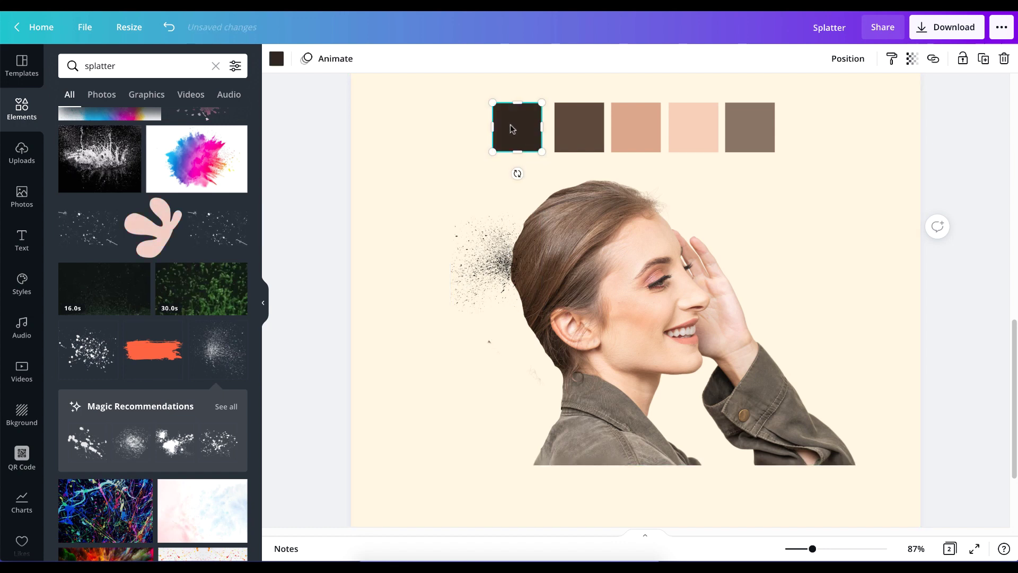
left_click(583, 144)
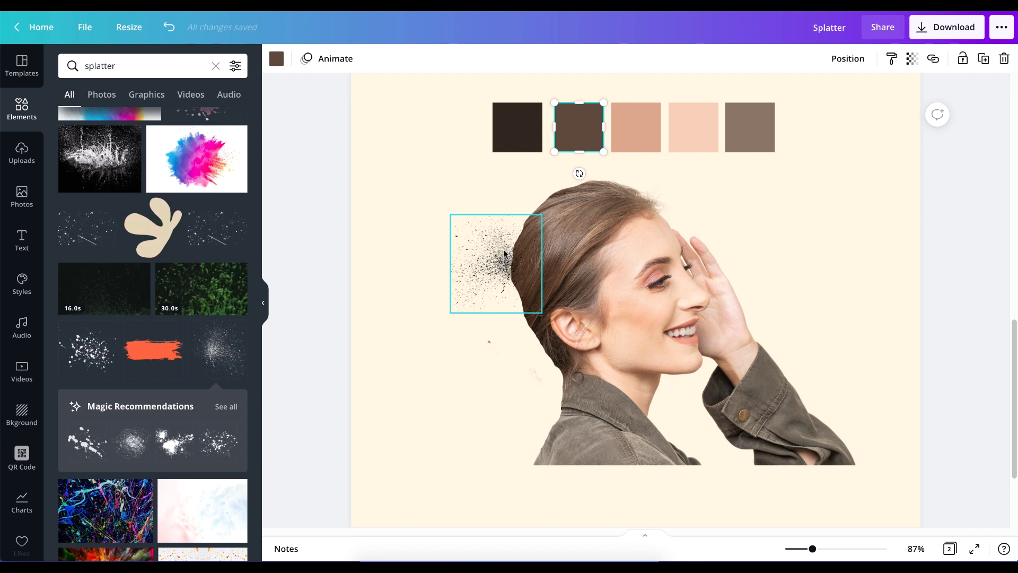
left_click(747, 132)
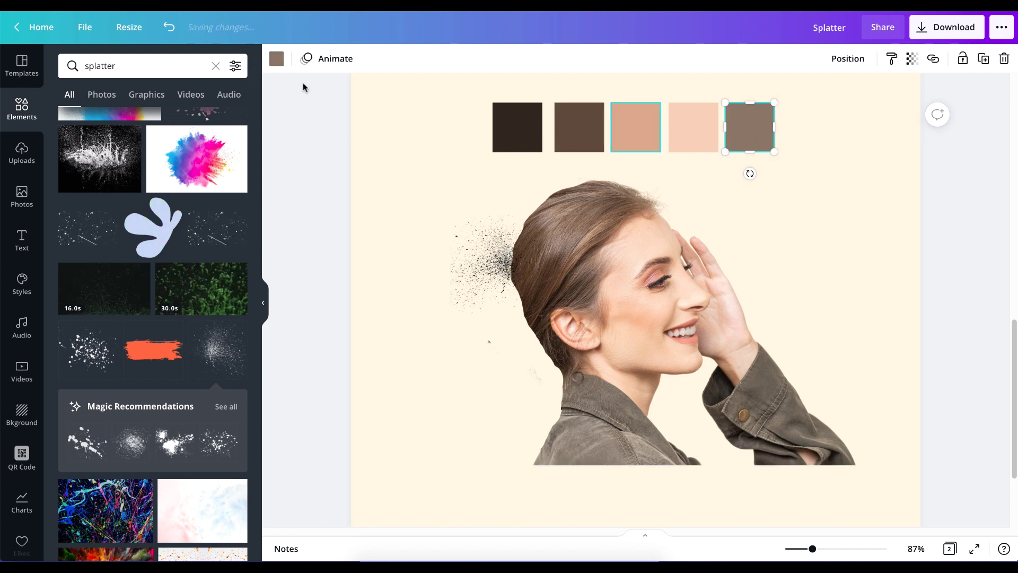
left_click(276, 58)
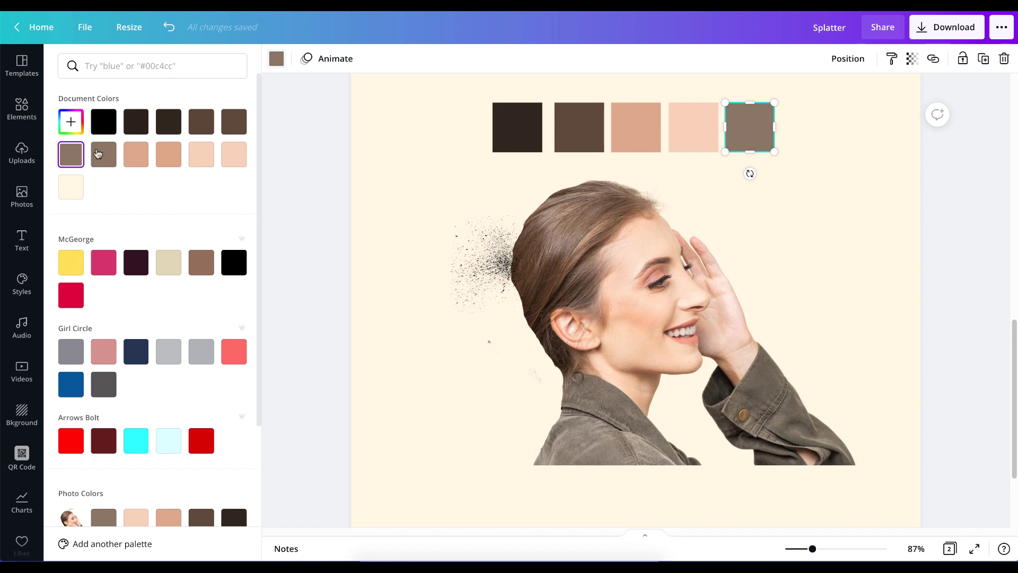
left_click(474, 269)
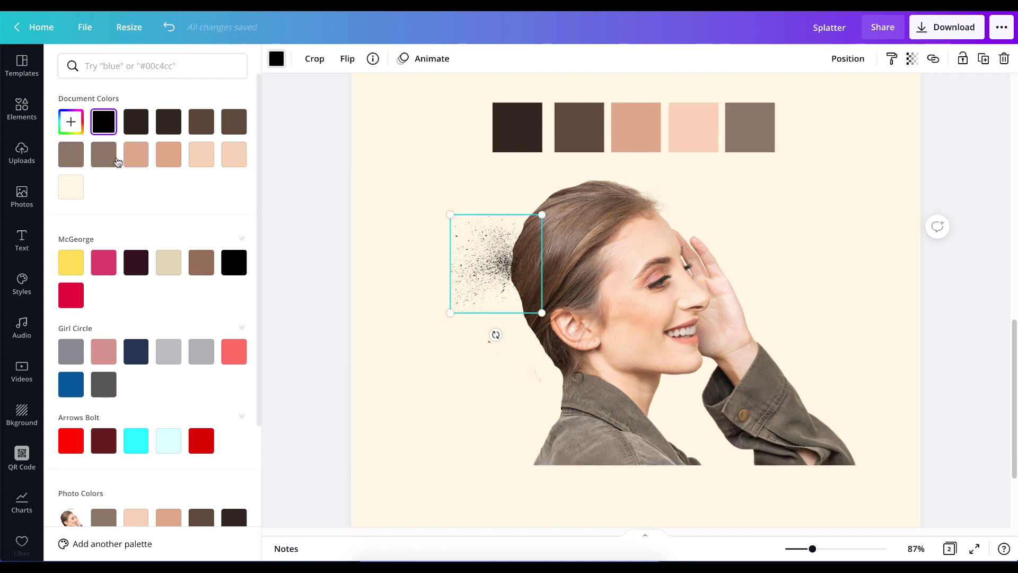
left_click(208, 129)
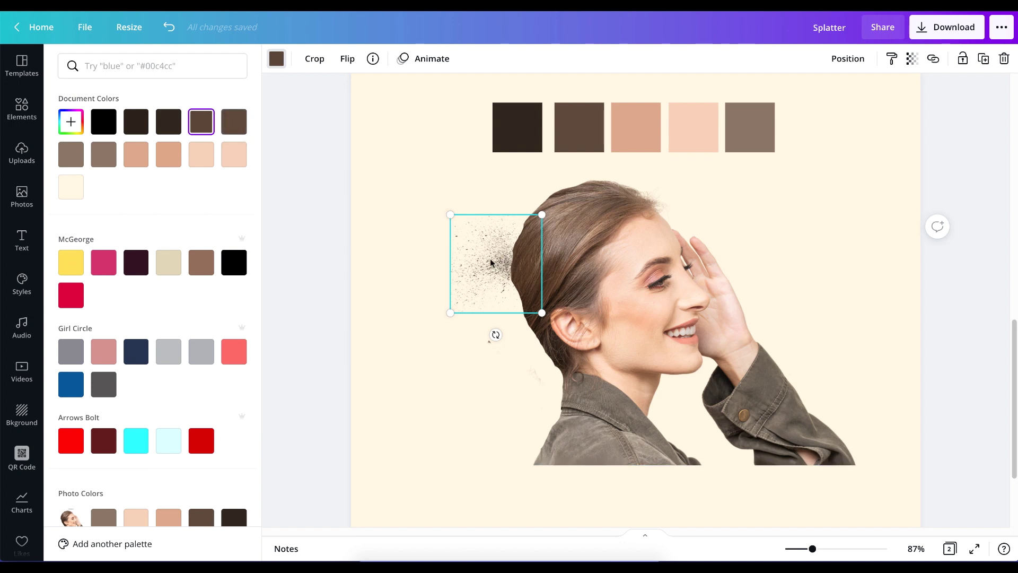
Shrink the splatter slightly, shift it up along the back of the head and recolor it near-black
left_click_drag(459, 223, 467, 232)
left_click(847, 60)
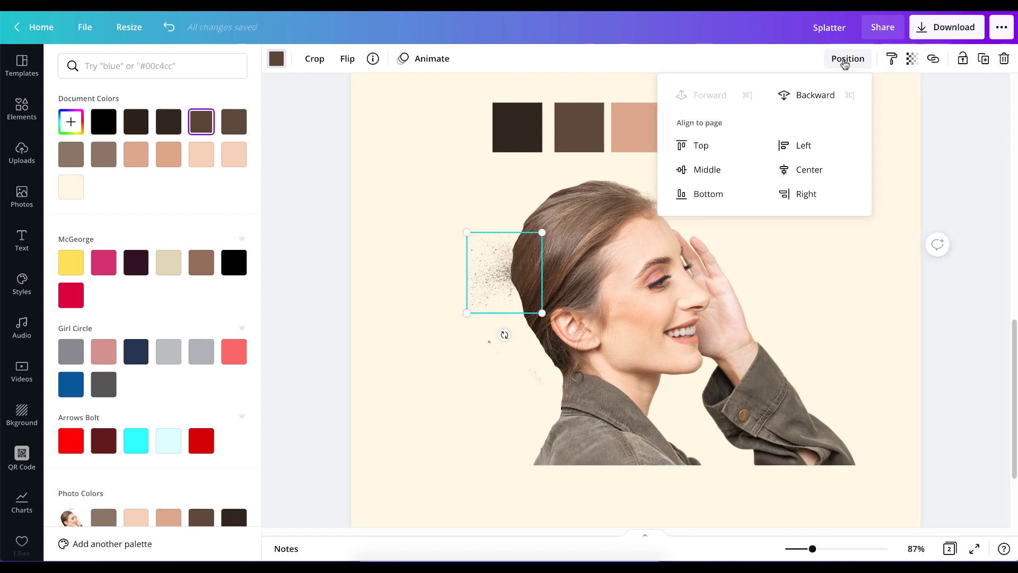
left_click_drag(491, 268, 493, 259)
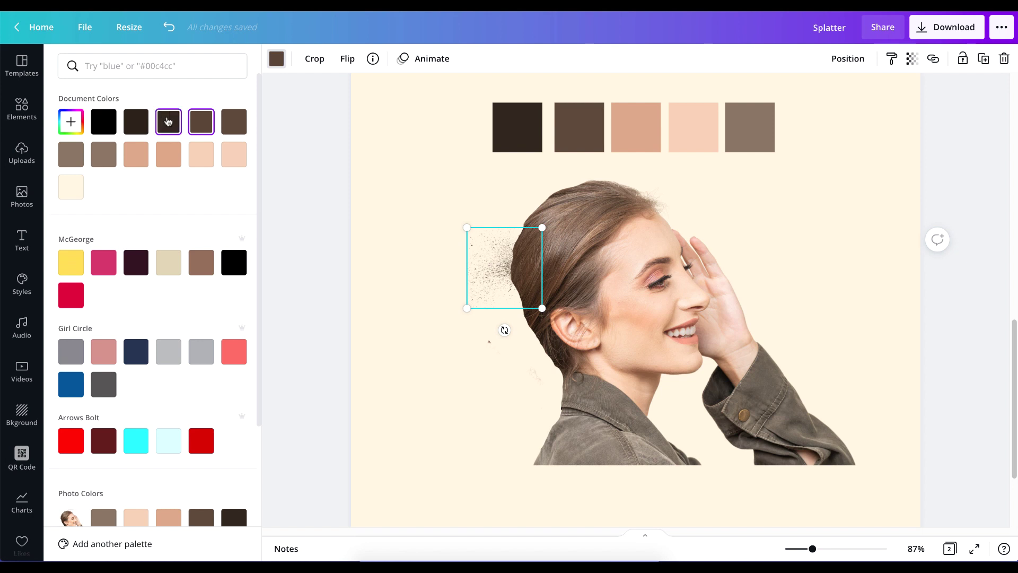
left_click(168, 123)
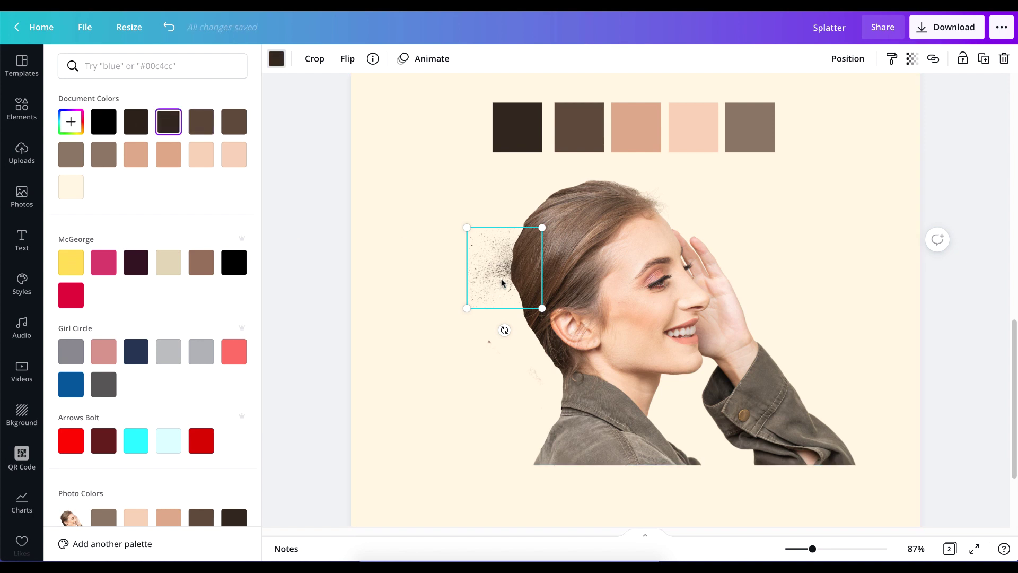
Duplicate the near-black splatter and rotate the copy to follow the upper back of the head
left_click_drag(491, 271, 523, 217)
left_click_drag(529, 281, 486, 273)
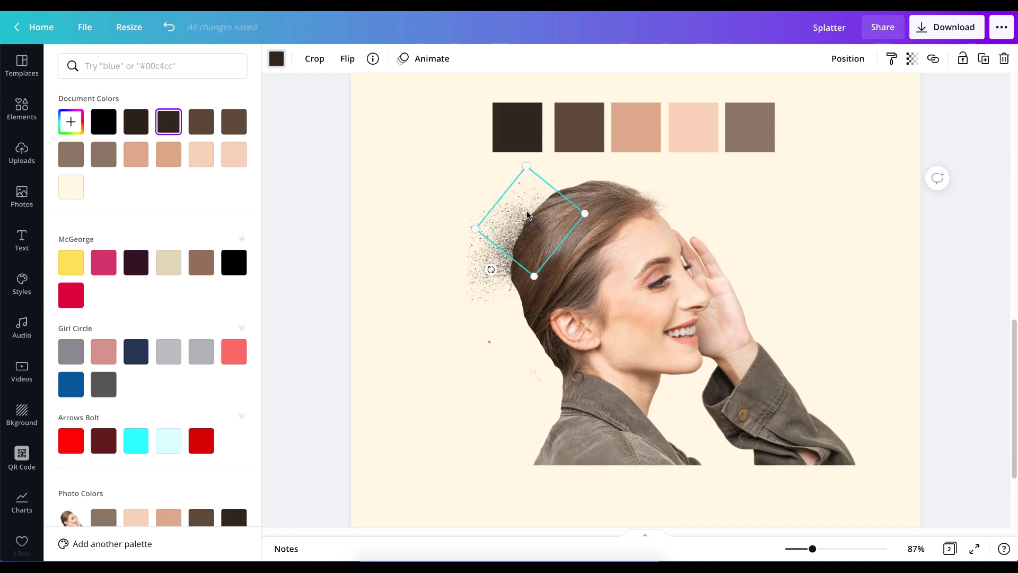
left_click_drag(527, 215, 531, 201)
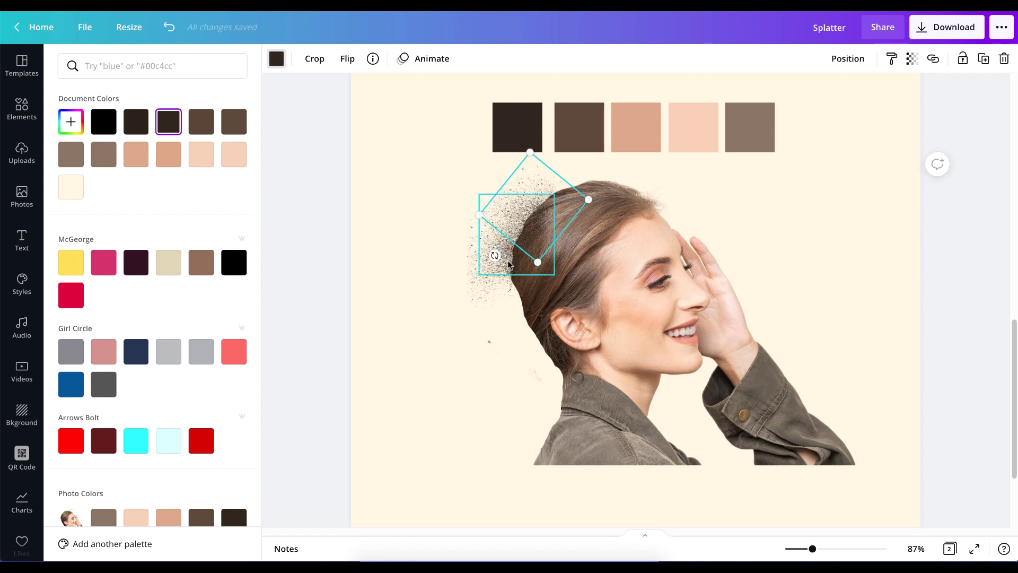
left_click_drag(495, 255, 477, 232)
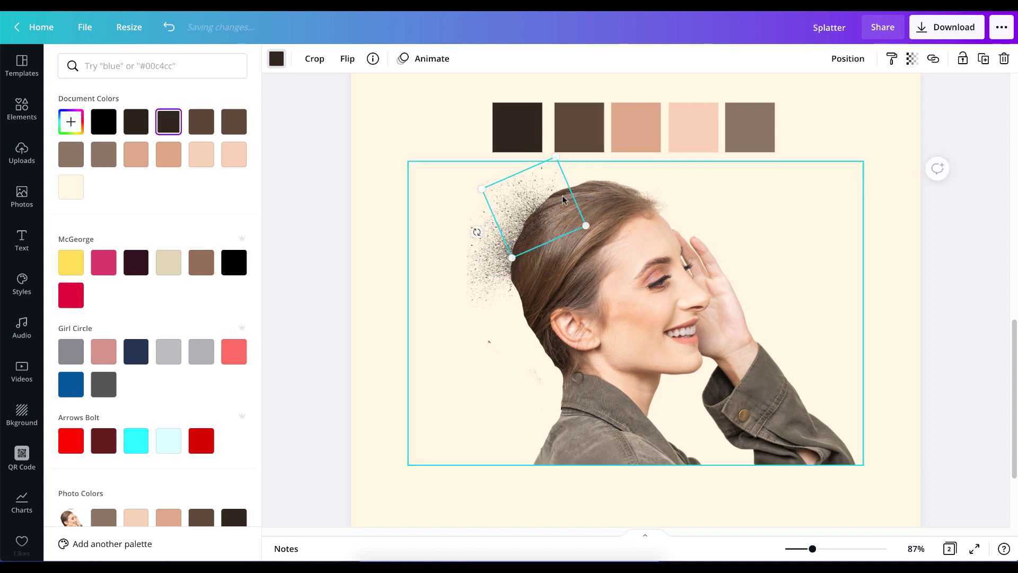
Position and rotate more splatter copies along the curve from the back of the head to the crown
mouse_move(541, 208)
left_mouse_down()
mouse_move(560, 195)
mouse_move(523, 207)
left_mouse_up()
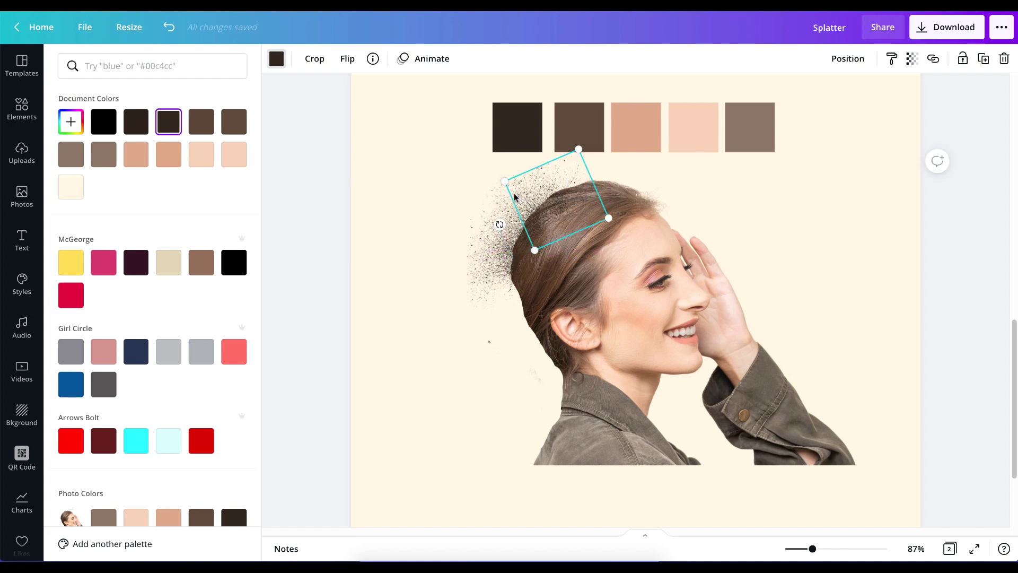
left_click_drag(475, 231, 550, 170)
left_click_drag(500, 219, 517, 247)
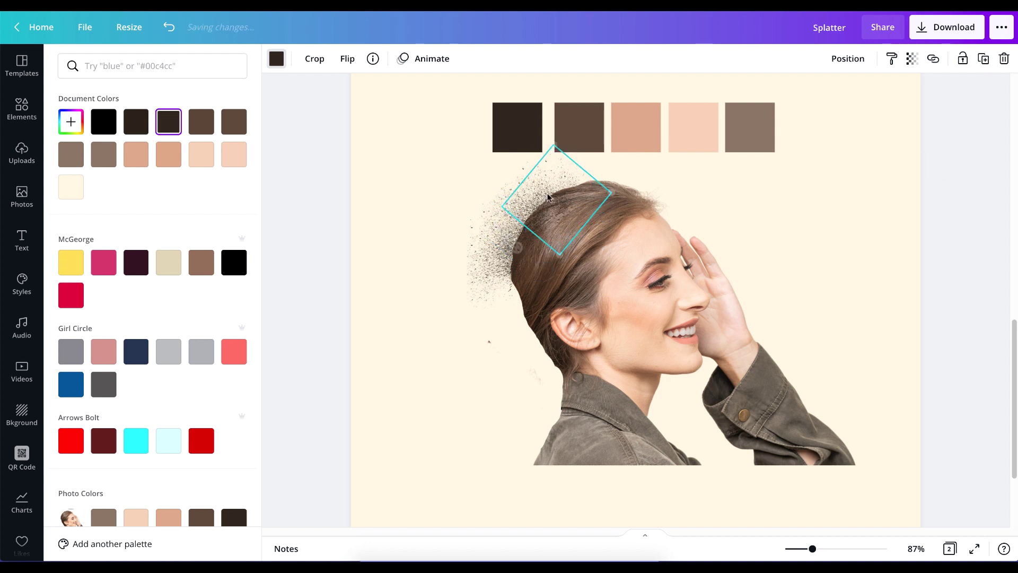
left_click_drag(565, 187, 544, 195)
left_click_drag(549, 233, 538, 243)
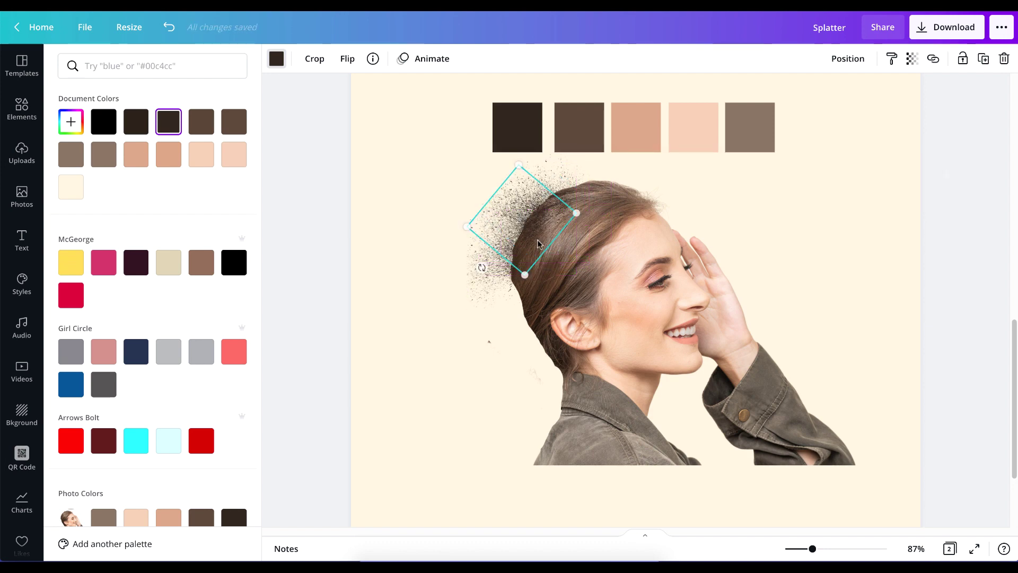
Thicken the dispersion with overlapping near-black splatter copies around the back of the head and over the crown
scroll(480, 268, "up", 5)
scroll(448, 291, "left", 3)
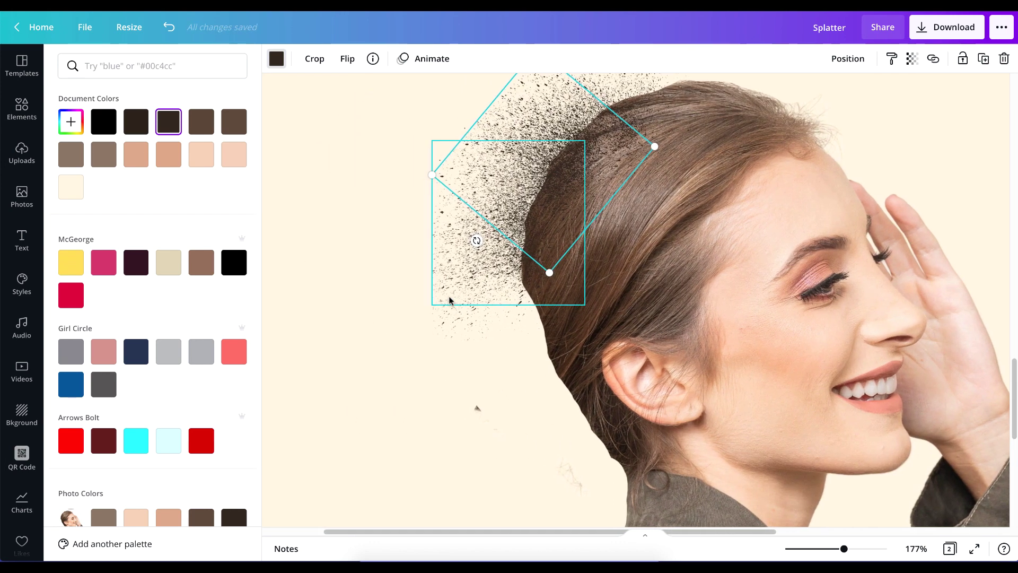
scroll(449, 300, "left", 1)
mouse_move(564, 152)
left_mouse_down()
mouse_move(552, 159)
mouse_move(547, 182)
mouse_move(561, 148)
mouse_move(549, 204)
mouse_move(529, 223)
mouse_move(528, 291)
mouse_move(554, 322)
mouse_move(529, 270)
mouse_move(567, 155)
left_mouse_up()
scroll(565, 256, "up", 3)
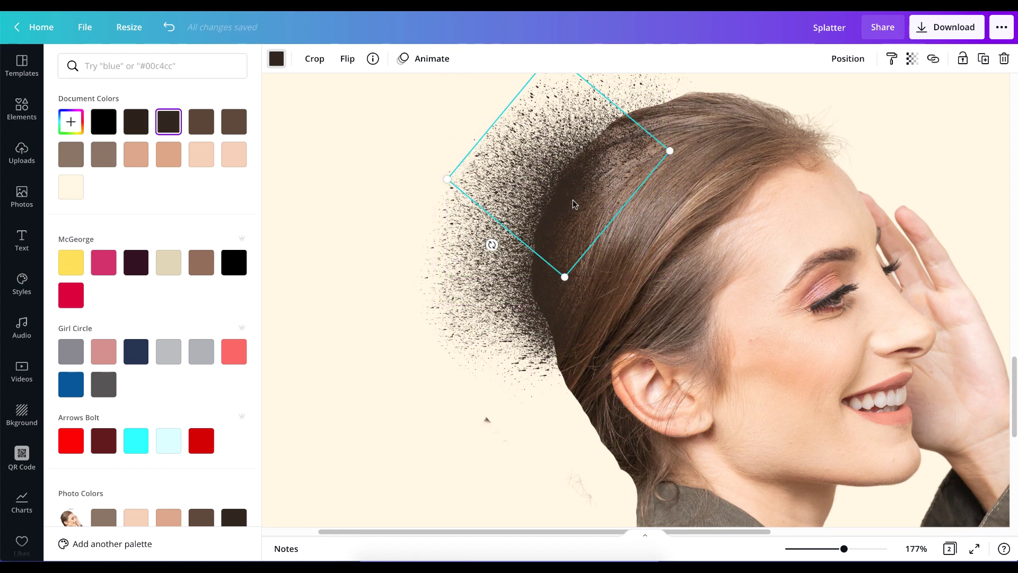
left_click_drag(570, 234, 637, 182)
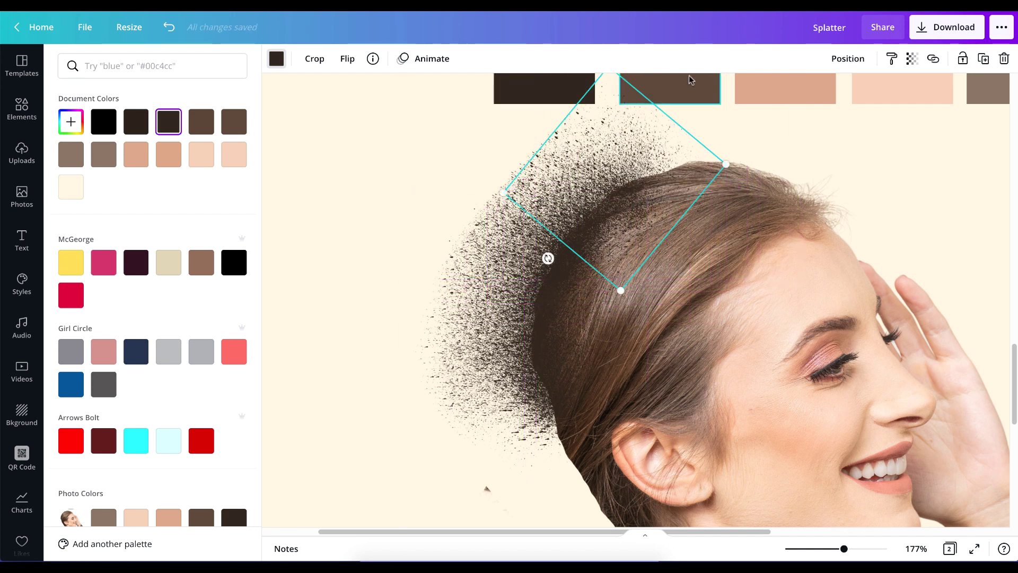
left_click_drag(516, 193, 600, 182)
Place smaller near-black splatter copies along the lower back of the hair, down to the hairline behind the ear
left_click_drag(662, 174, 538, 385)
scroll(547, 312, "down", 1)
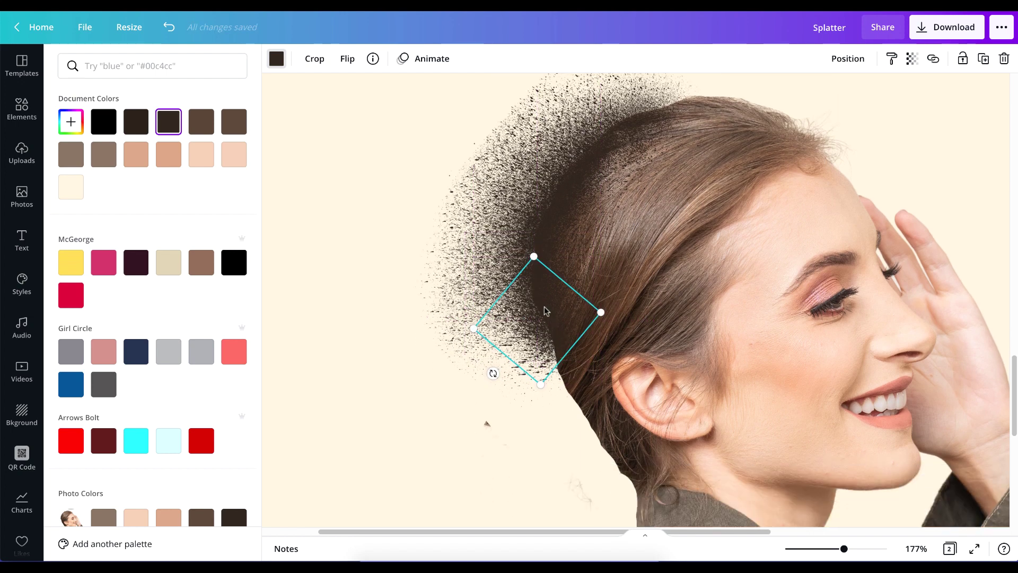
left_click_drag(546, 331, 585, 410)
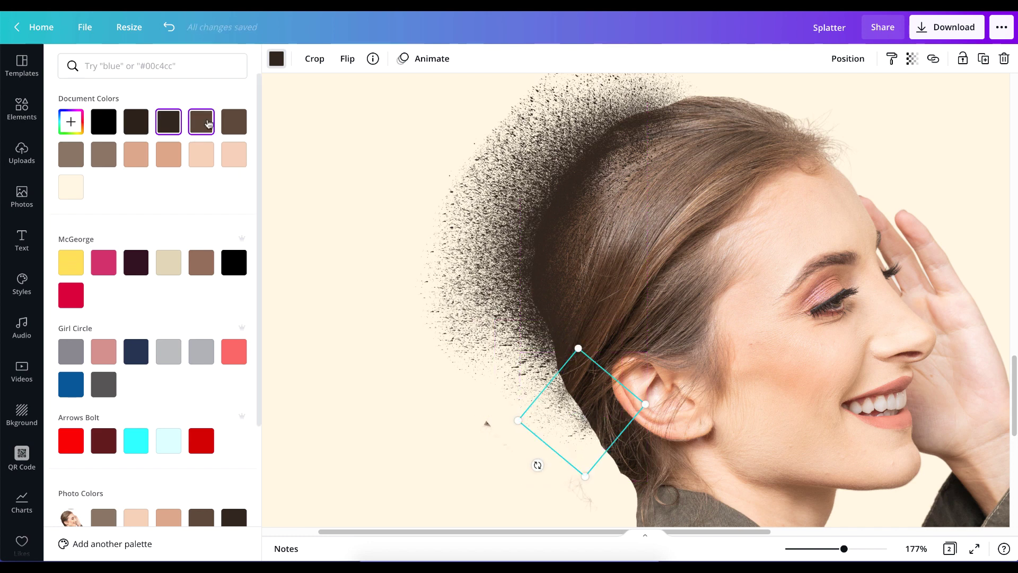
Color the small splatter behind the ear dark brown and place it up along the back of the hair
left_click(209, 124)
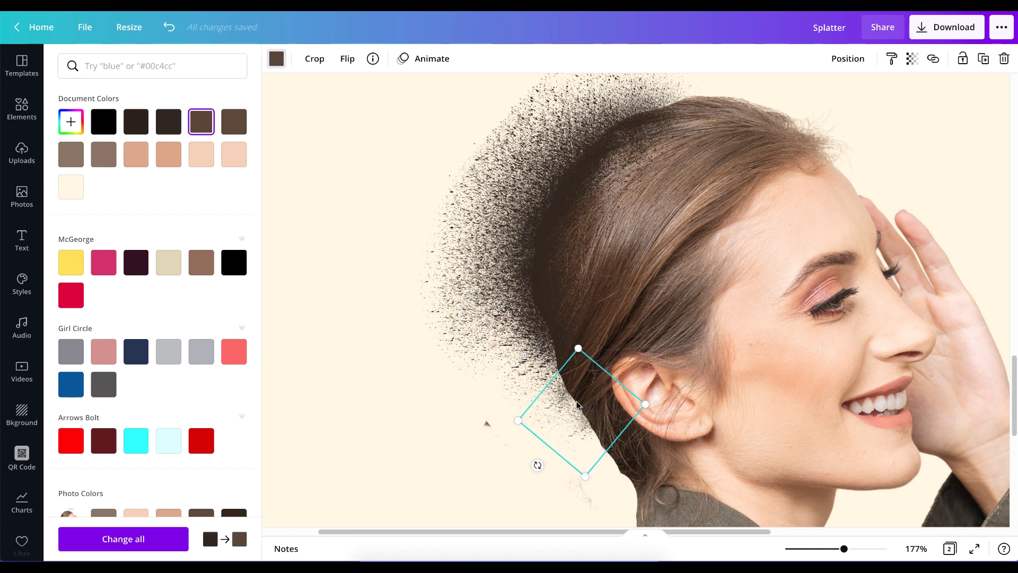
left_click_drag(577, 404, 575, 399)
left_click_drag(563, 380, 552, 354)
left_click_drag(525, 280, 559, 238)
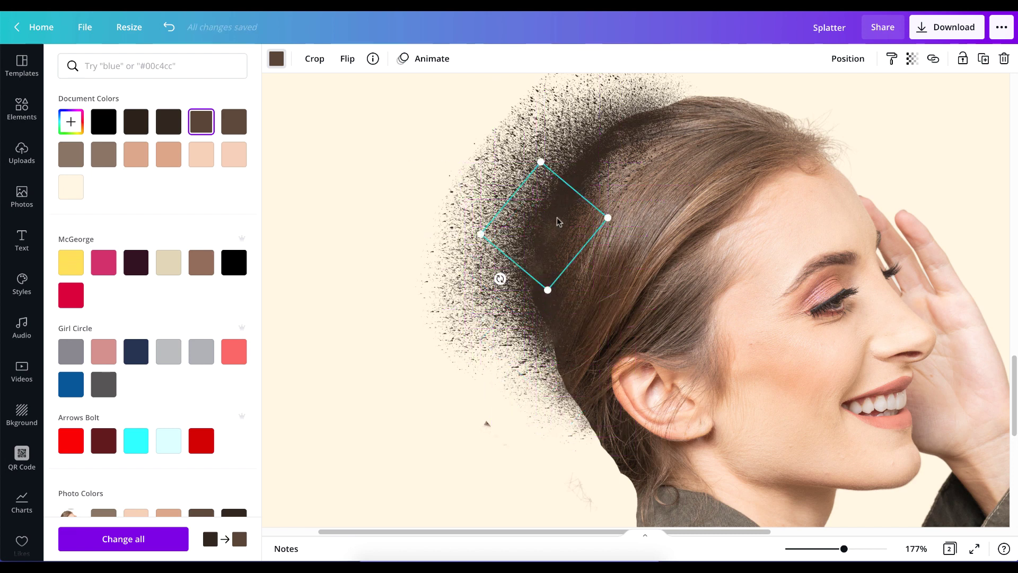
Place a small dark brown splatter over the hair edge near the crown
key("shift+Up")
key("shift+Up")
key("shift+Up")
key("shift+Up")
key("shift+Up")
key("shift+Right")
key("shift+Right")
key("shift+Right")
key("shift+Right")
left_click_drag(581, 193, 575, 204)
key("shift+Up")
key("shift+Up")
key("shift+Up")
key("shift+Up")
key("shift+Right")
key("shift+Right")
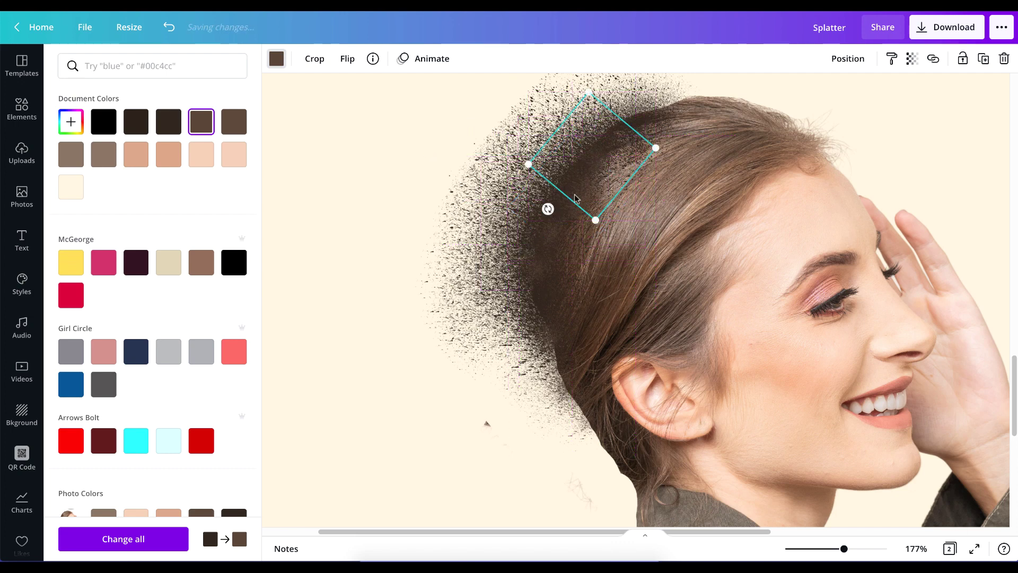
Place a small dark brown splatter lower down, over the hair edge at the back of the head
key("shift+Down")
key("shift+Down")
key("shift+Down")
key("shift+Down")
key("shift+Down")
key("shift+Down")
key("shift+Down")
key("shift+Down")
key("shift+Down")
key("shift+Down")
key("shift+Down")
key("shift+Down")
key("shift+Down")
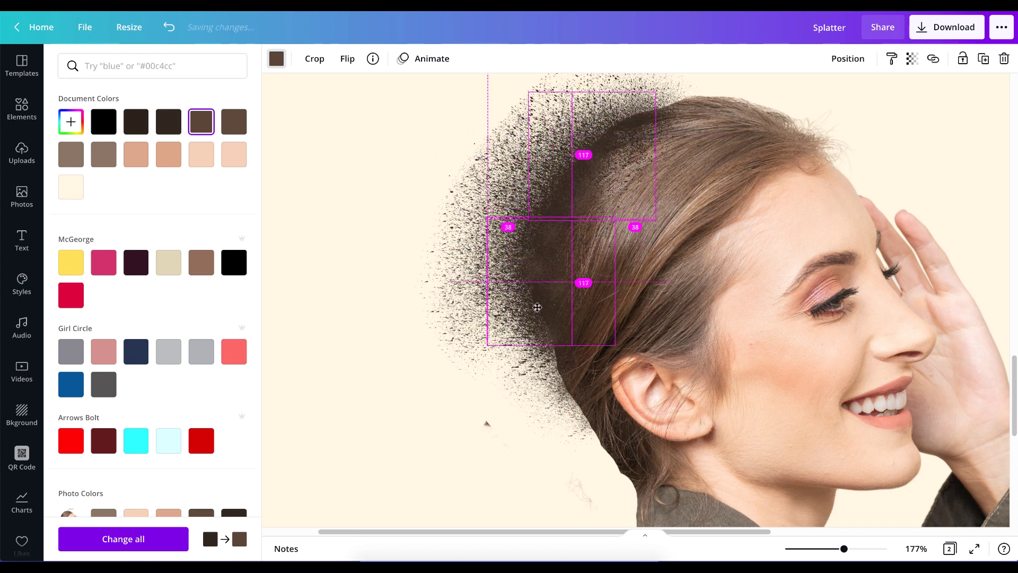
key("shift+Left")
key("shift+Left")
key("shift+Left")
key("shift+Left")
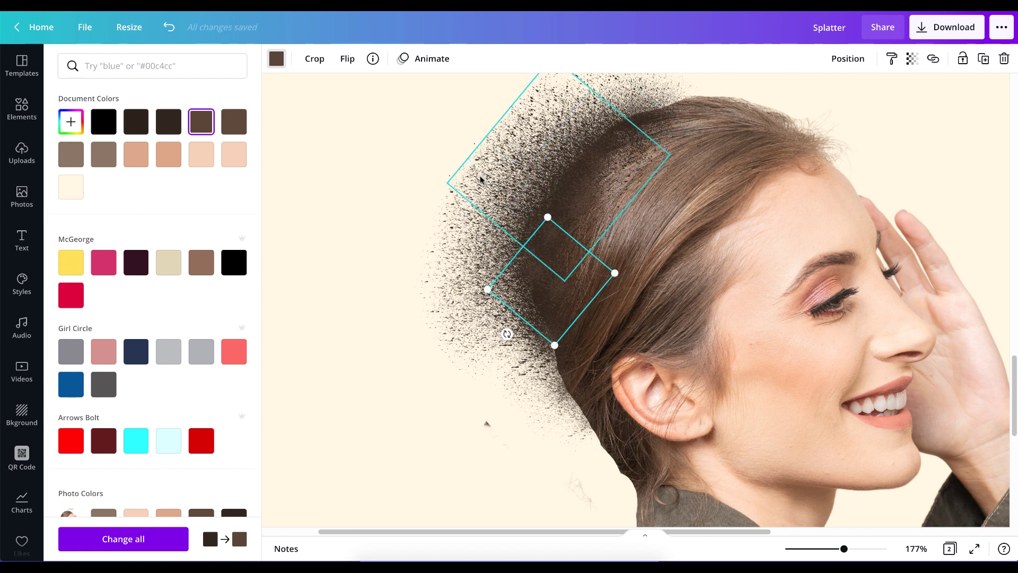
Place a larger near-black splatter over the lower back of the head and shift the small dark brown splatter down the hair edge
left_click_drag(519, 162, 484, 423)
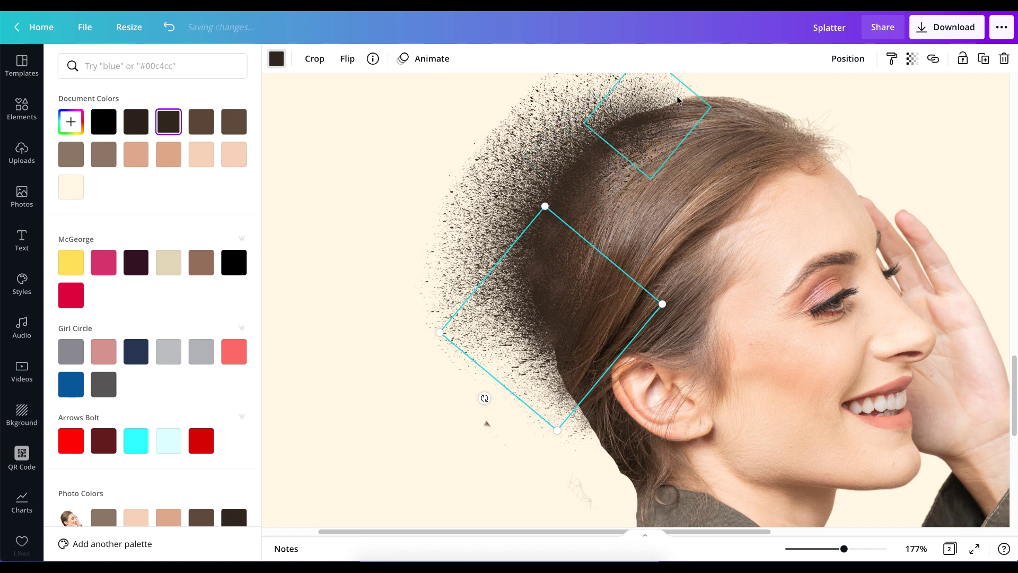
key("Tab")
left_click_drag(546, 340, 522, 330)
key("Tab")
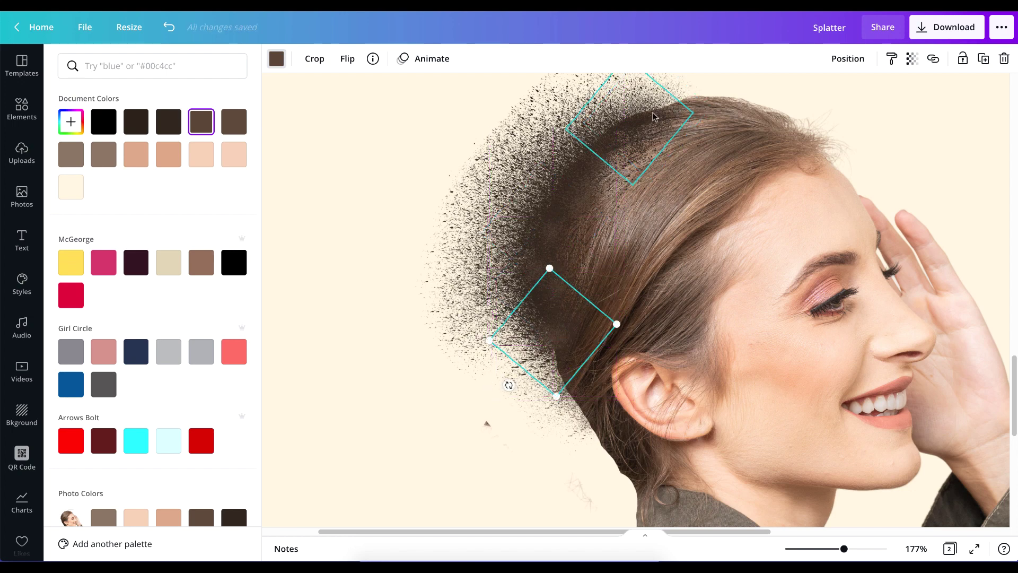
Place a small near-black splatter from the crown over the hair edge behind the ear and nudge it down toward the hairline
left_click_drag(654, 117, 544, 334)
key("shift+Down")
key("shift+Down")
key("shift+Right")
key("shift+Right")
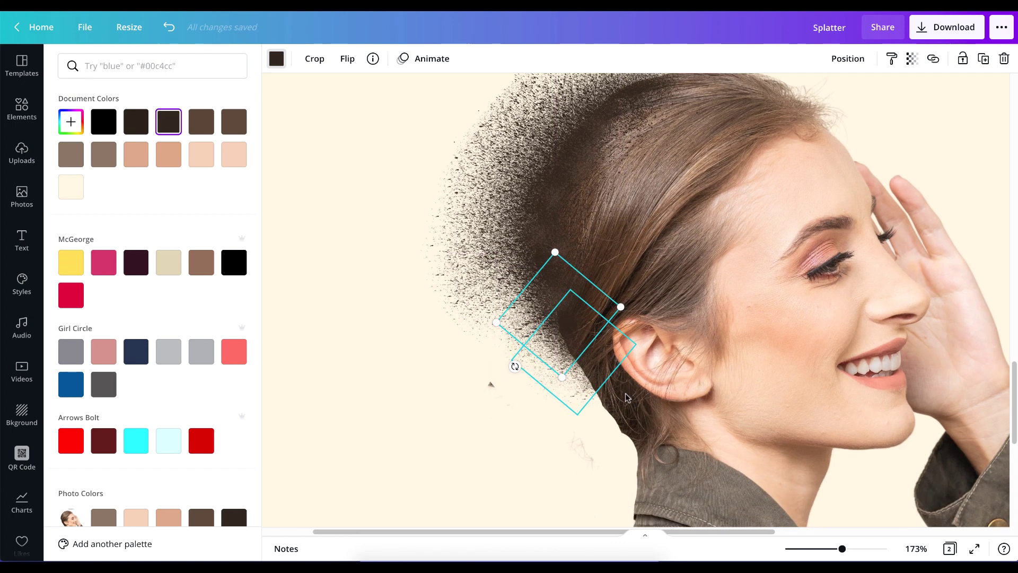
Enlarge a near-black splatter at the back of the head so its specks spread outward, and place it lower along the hair
scroll(488, 382, "down", 5)
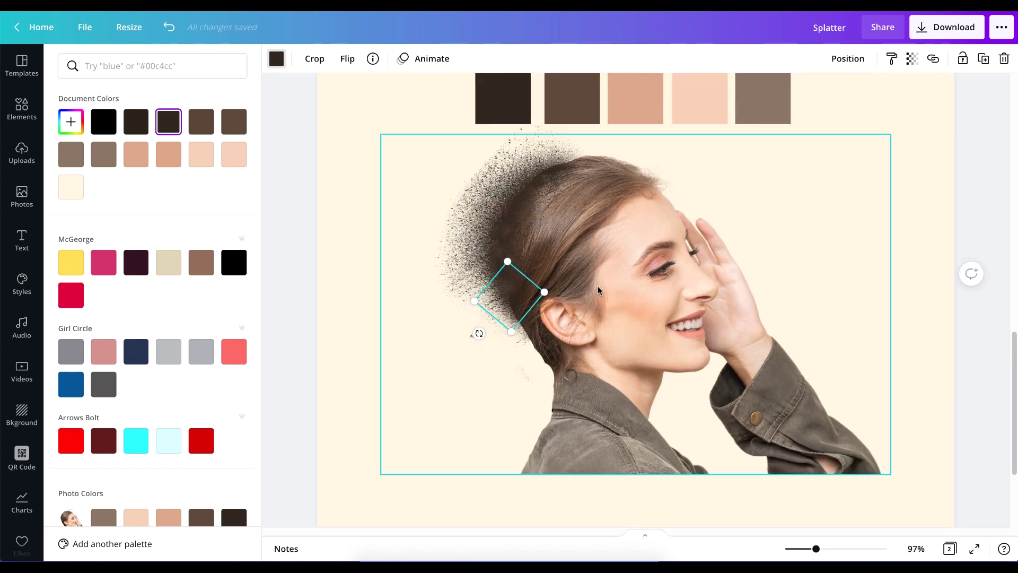
left_click(463, 227)
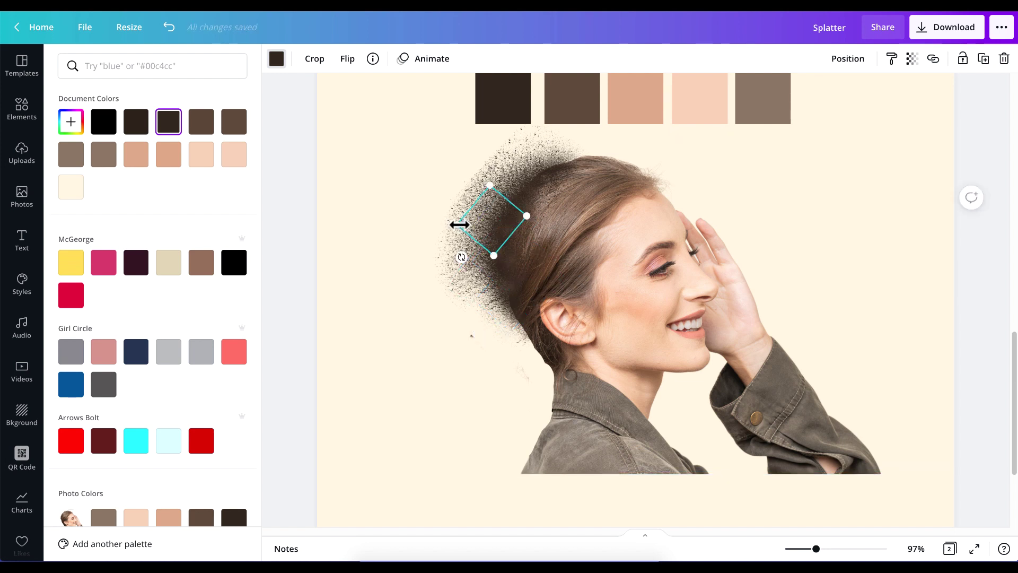
left_click_drag(448, 225, 328, 242)
left_click_drag(425, 227, 449, 286)
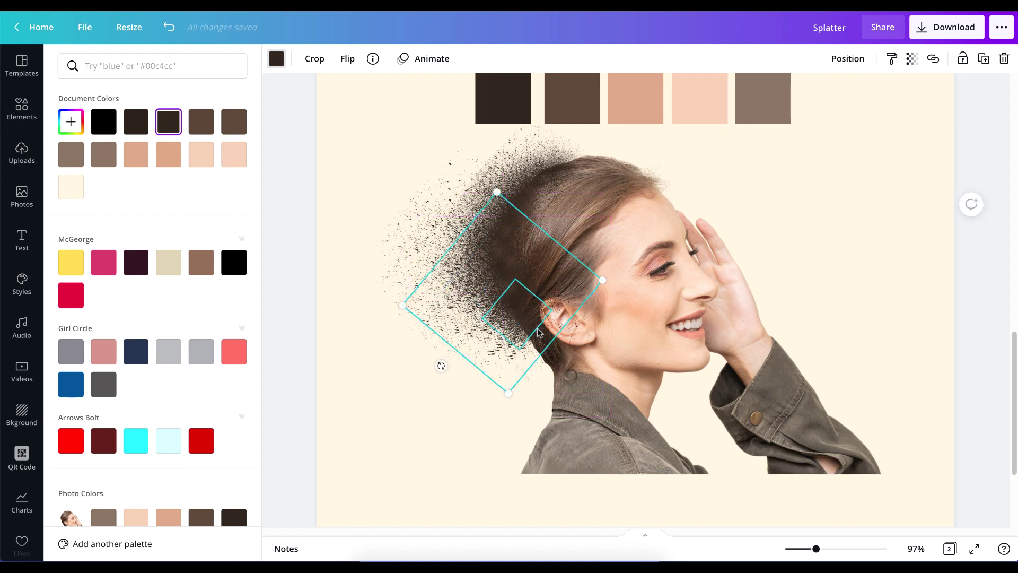
Place the enlarged near-black splatter behind the ear and send it to the back, behind the photo
mouse_move(556, 283)
left_mouse_down()
mouse_move(569, 305)
mouse_move(538, 264)
mouse_move(558, 302)
left_mouse_up()
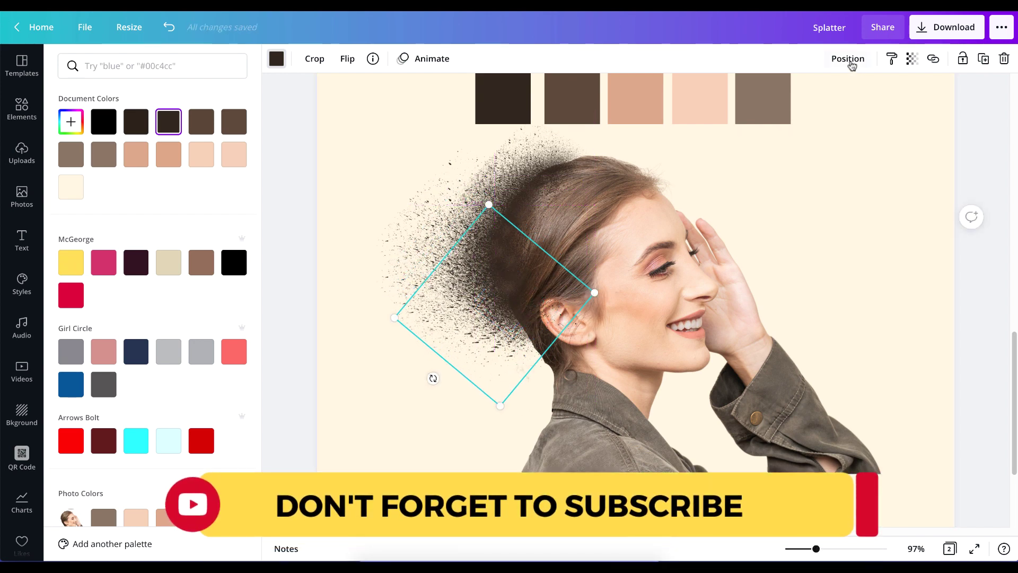
left_click(849, 59)
left_click(815, 96)
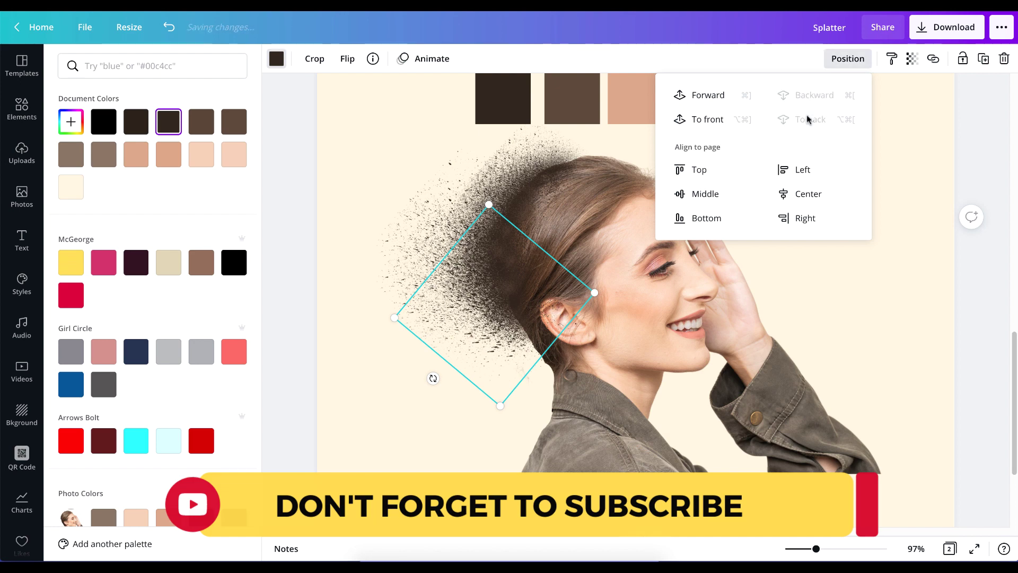
left_click_drag(393, 326, 365, 334)
key("ctrl+z")
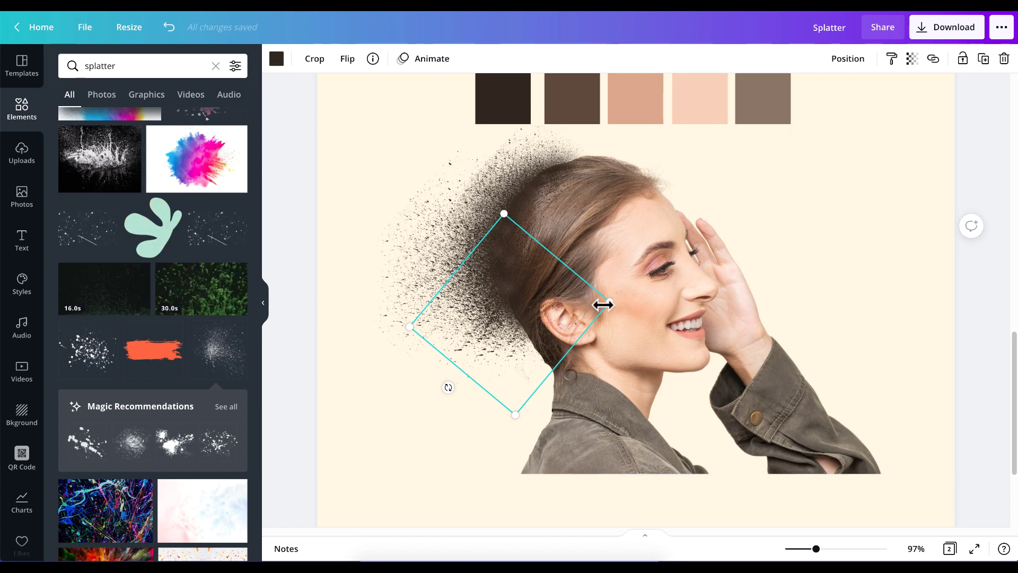
Send the large near-black splatter overlapping the ear behind the photo and enlarge it down toward the jacket collar
mouse_move(603, 304)
left_mouse_down()
mouse_move(589, 304)
mouse_move(625, 288)
mouse_move(611, 300)
left_mouse_up()
left_click(834, 67)
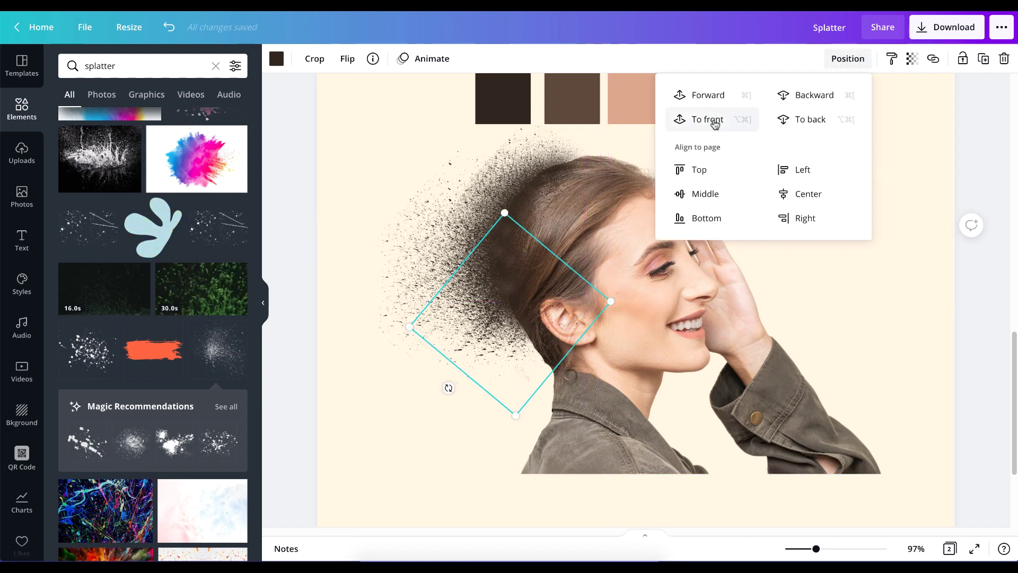
left_click(804, 119)
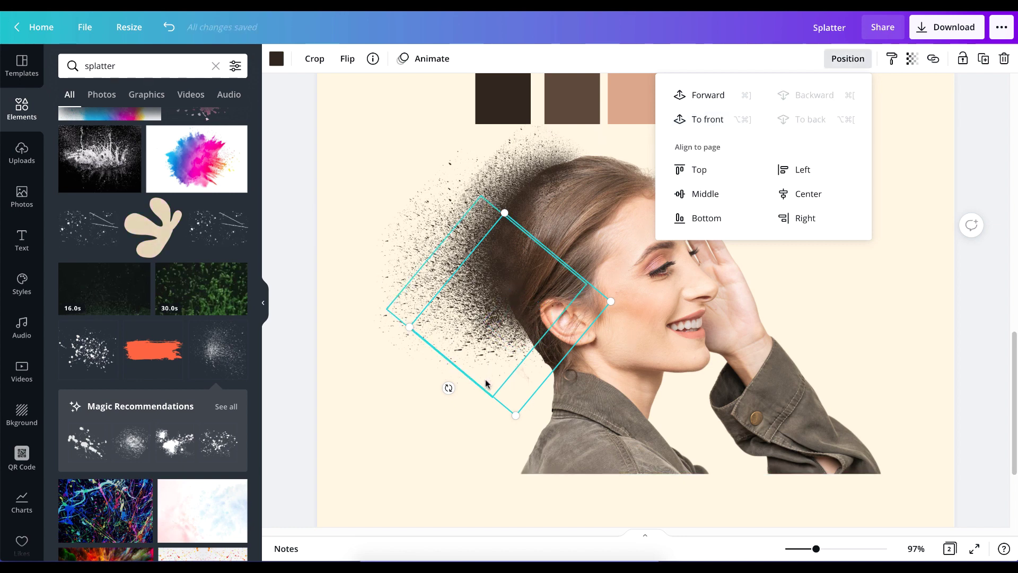
left_click_drag(514, 411, 504, 478)
left_click_drag(518, 444, 514, 435)
key("ctrl+z")
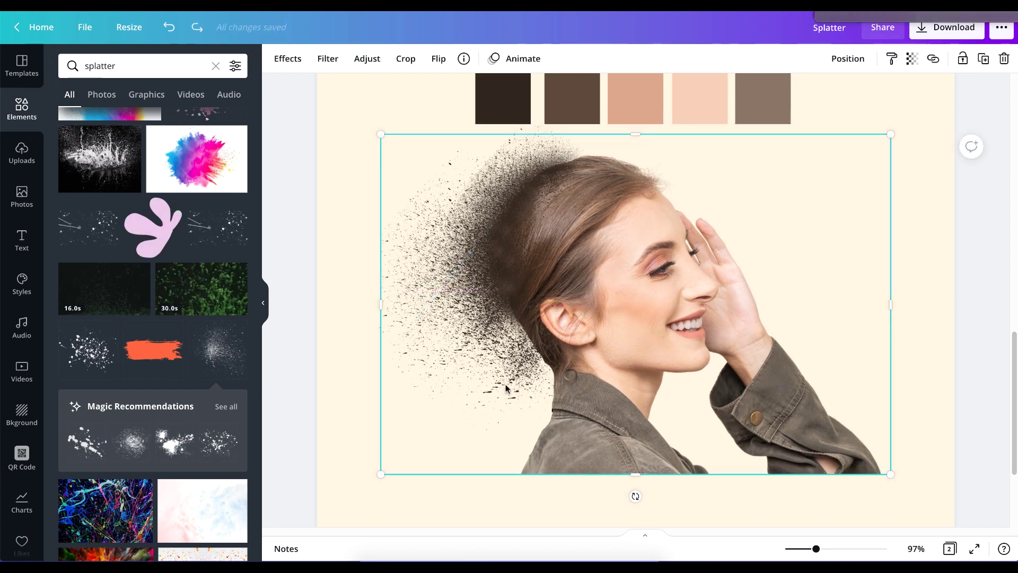
Place a copy of the large collar-side splatter up behind the crown and enlarge it outward past the photo's edge
left_click(507, 390)
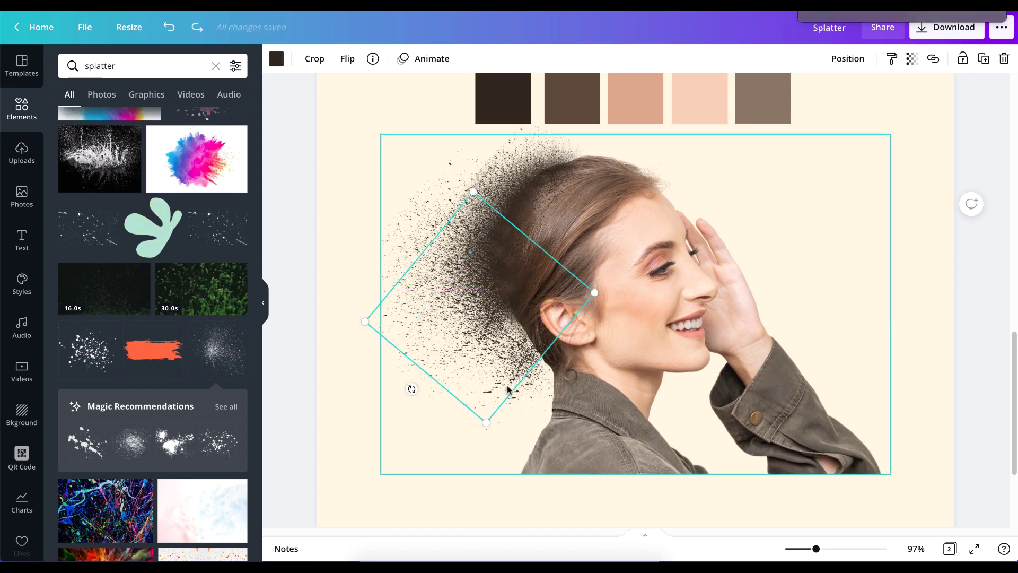
left_click(511, 392)
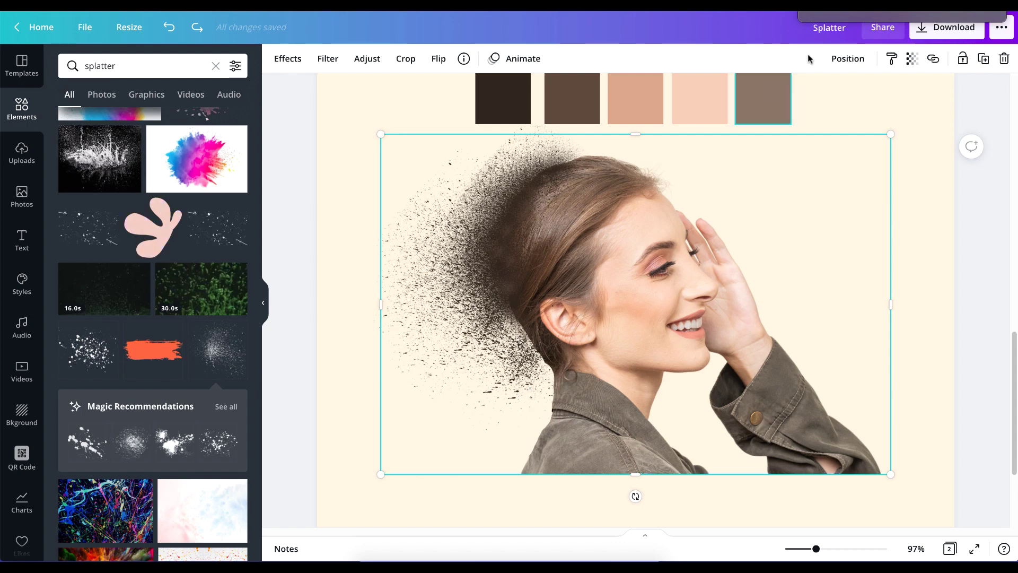
left_click(534, 373)
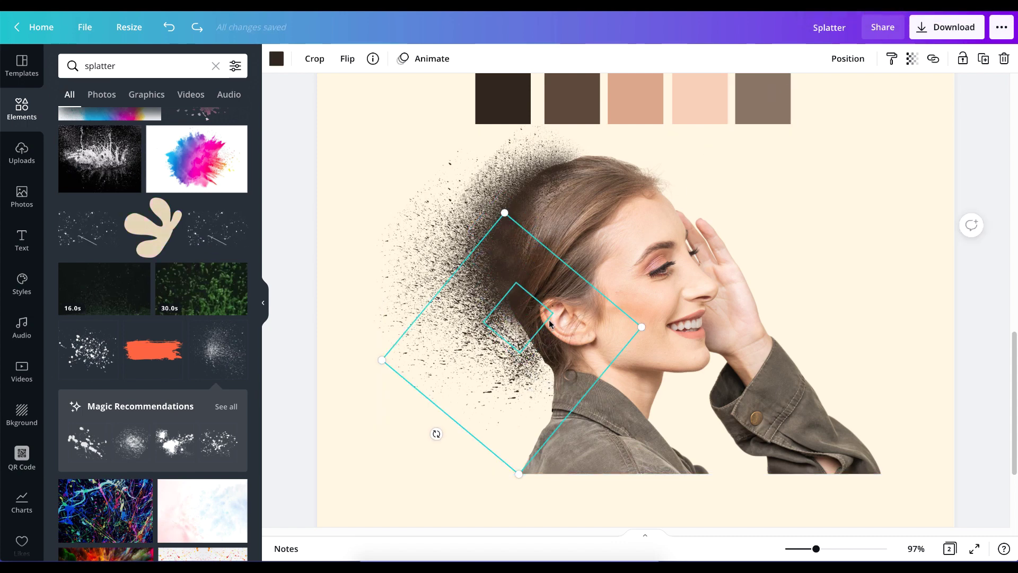
left_click_drag(556, 329, 564, 333)
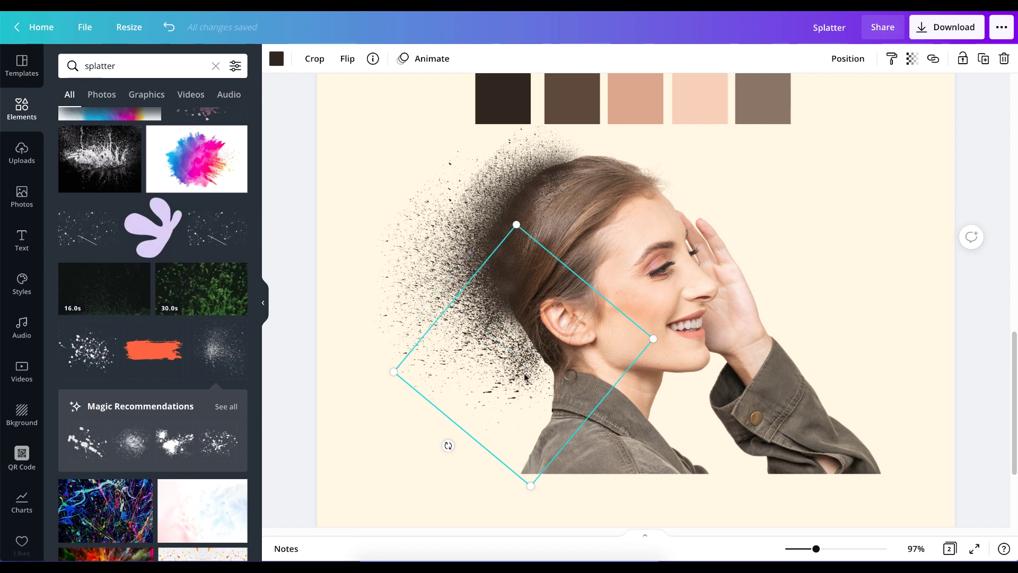
left_click_drag(524, 377, 434, 214)
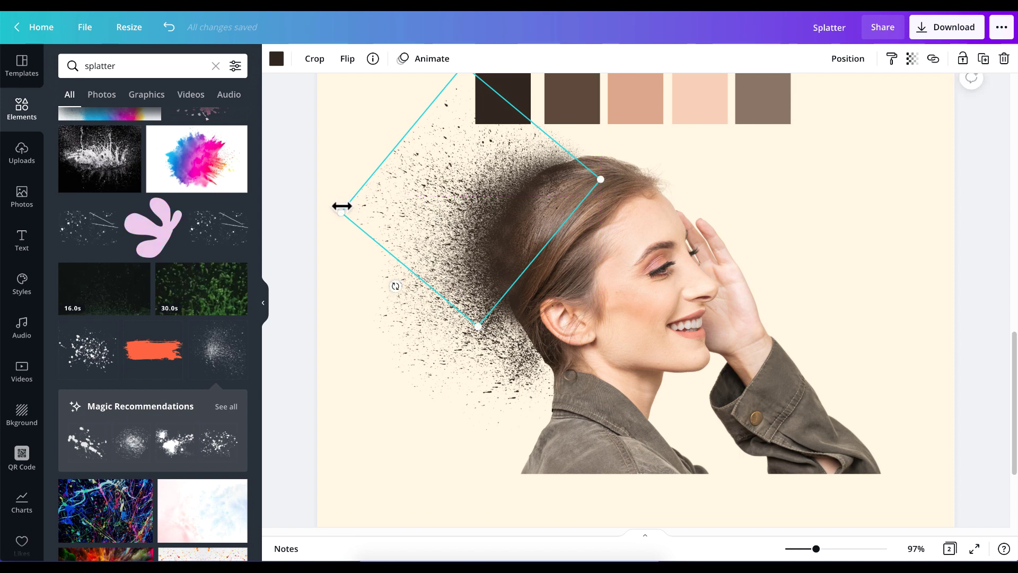
left_click_drag(341, 213, 305, 216)
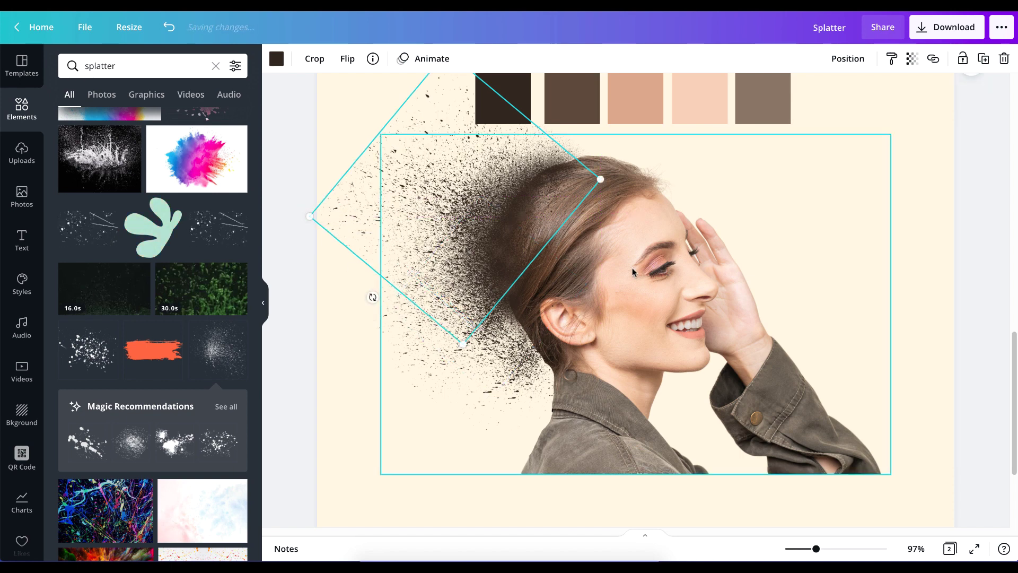
left_click(809, 208)
scroll(574, 240, "up", 2)
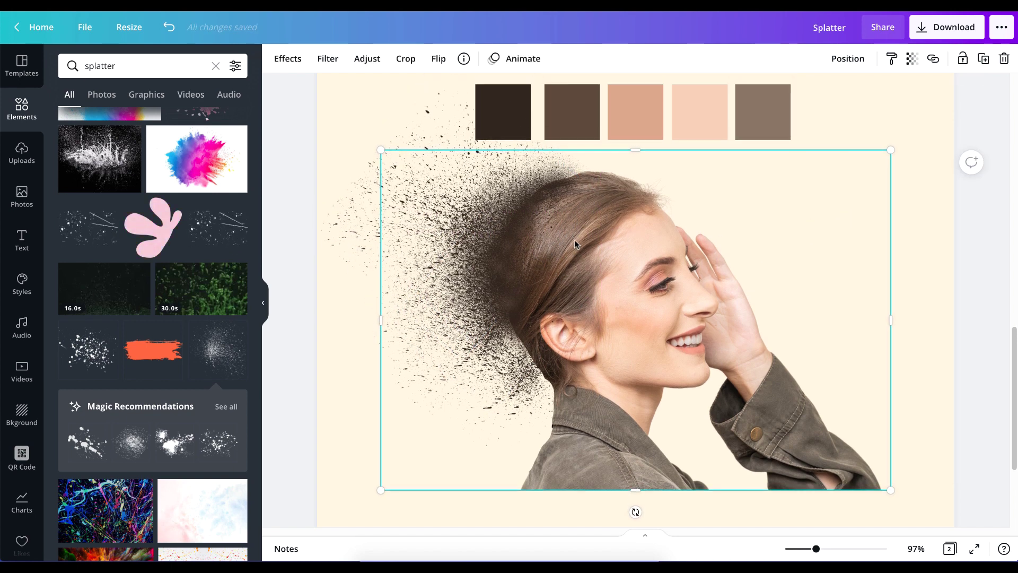
Place a small near-black splatter farther along the top of the hair at the crown and rotate it nearly upright
left_click(579, 180)
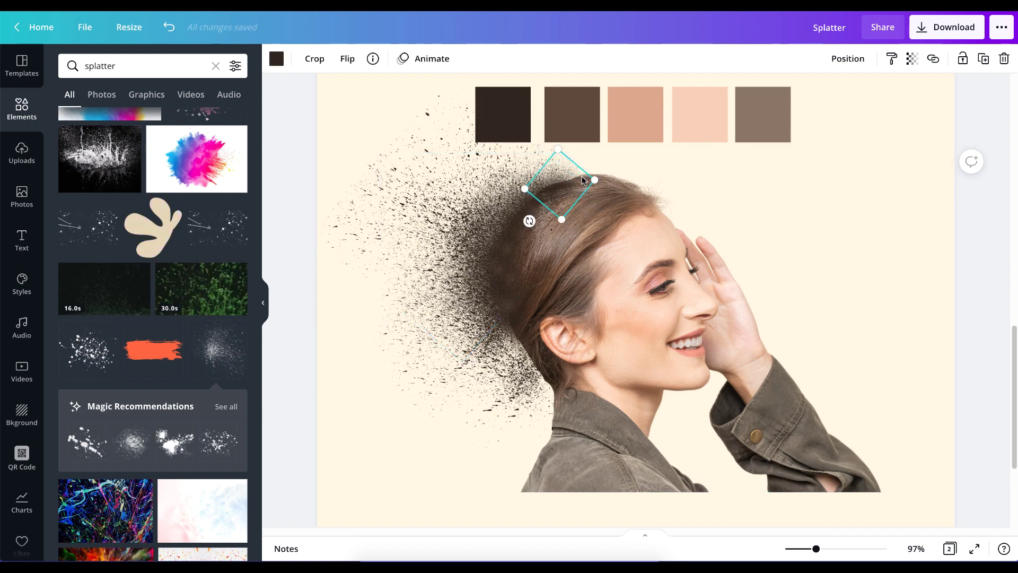
mouse_move(581, 177)
left_mouse_down()
mouse_move(593, 189)
mouse_move(581, 168)
left_mouse_up()
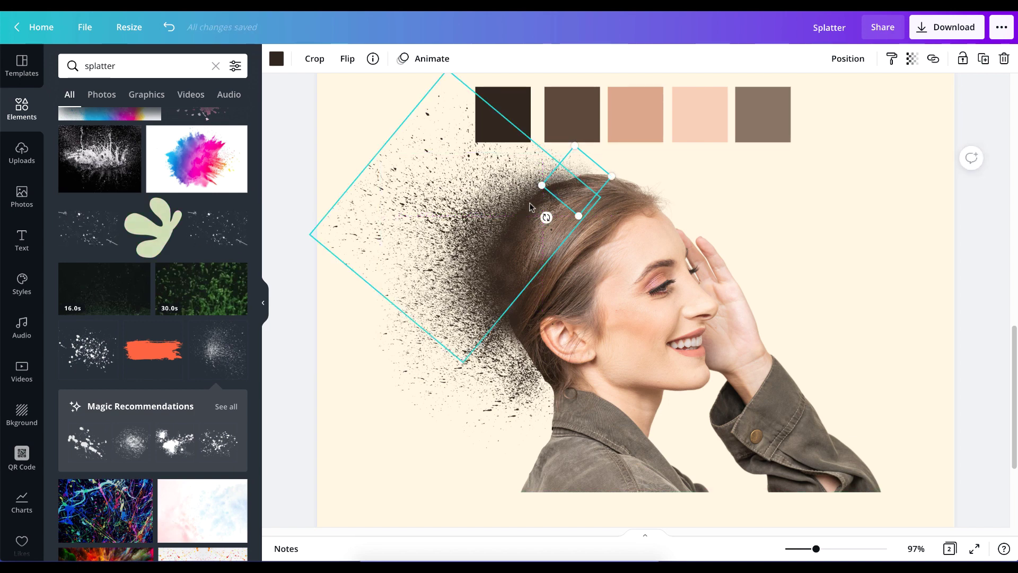
left_click_drag(547, 217, 515, 184)
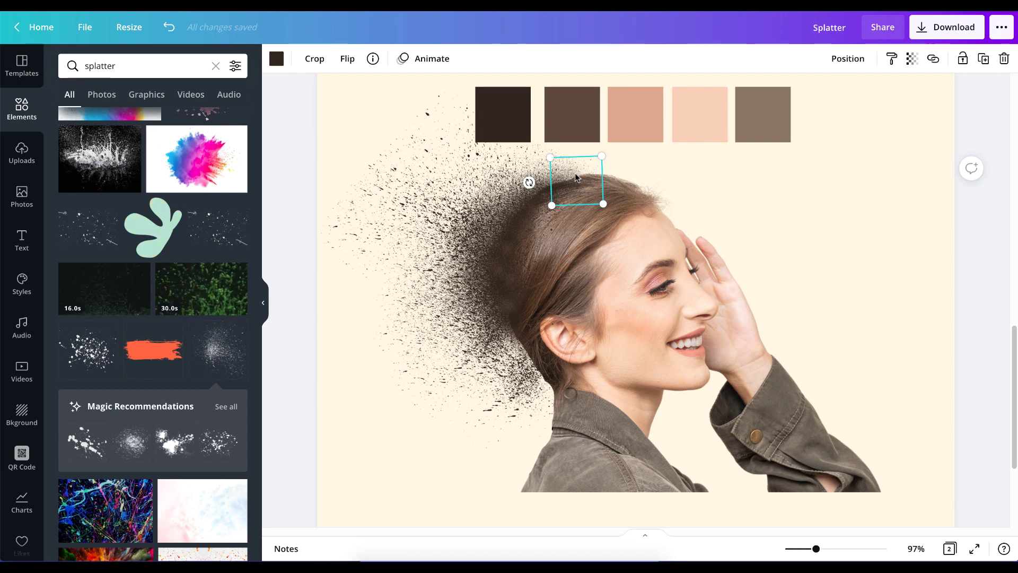
Position the upright near-black splatter over the upper back of the hair and enlarge it outward beyond the hair edge
left_click_drag(576, 178, 517, 237)
left_click_drag(552, 199, 540, 216)
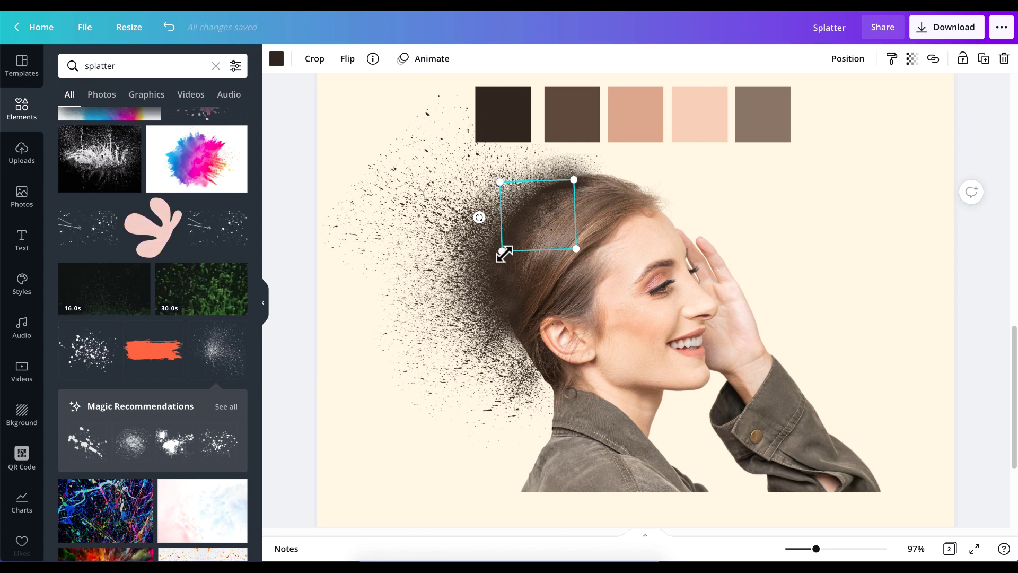
left_click_drag(503, 251, 473, 299)
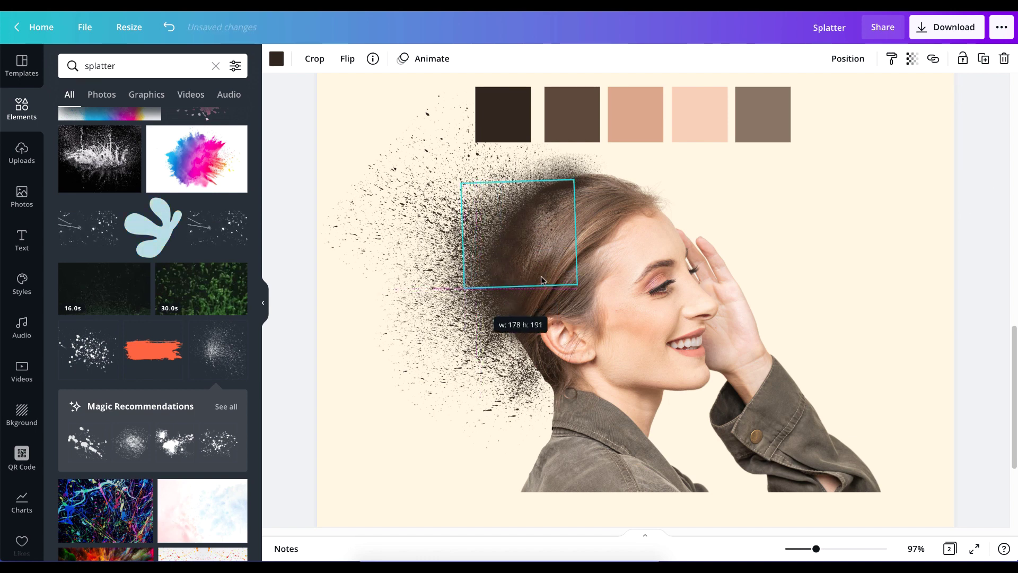
left_click_drag(542, 280, 542, 281)
left_click_drag(457, 308, 442, 321)
left_click(853, 222)
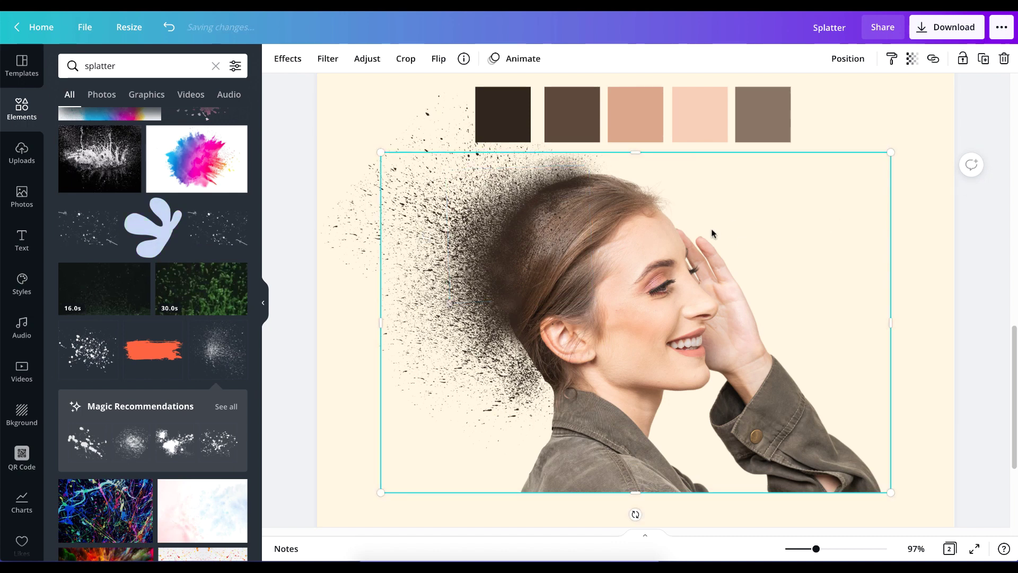
Place a large near-black splatter lower behind the head, enlarge it past the page's left edge and shift it toward the face
left_click(550, 206)
left_click(521, 232)
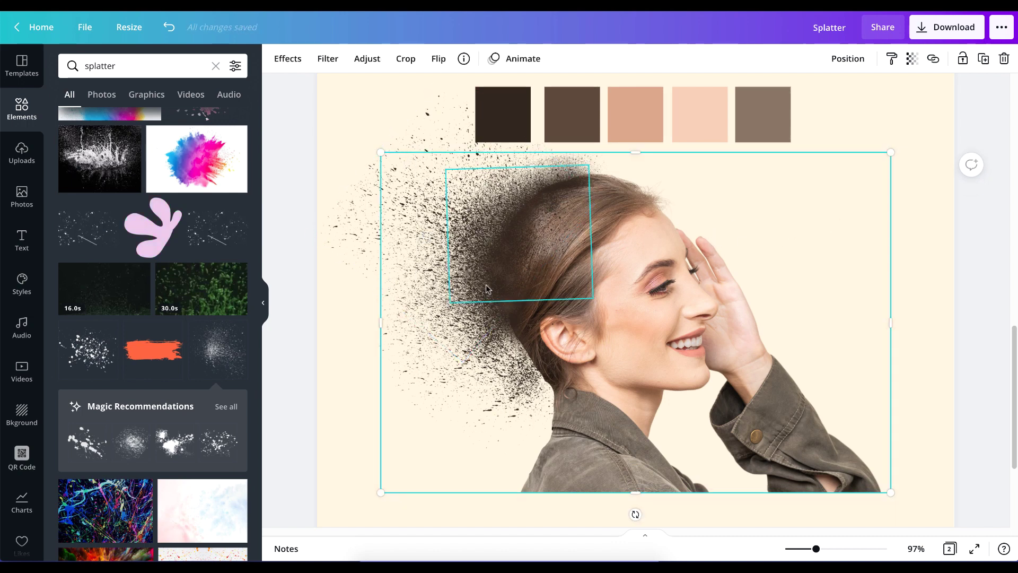
left_click(434, 277)
left_click_drag(434, 277, 405, 345)
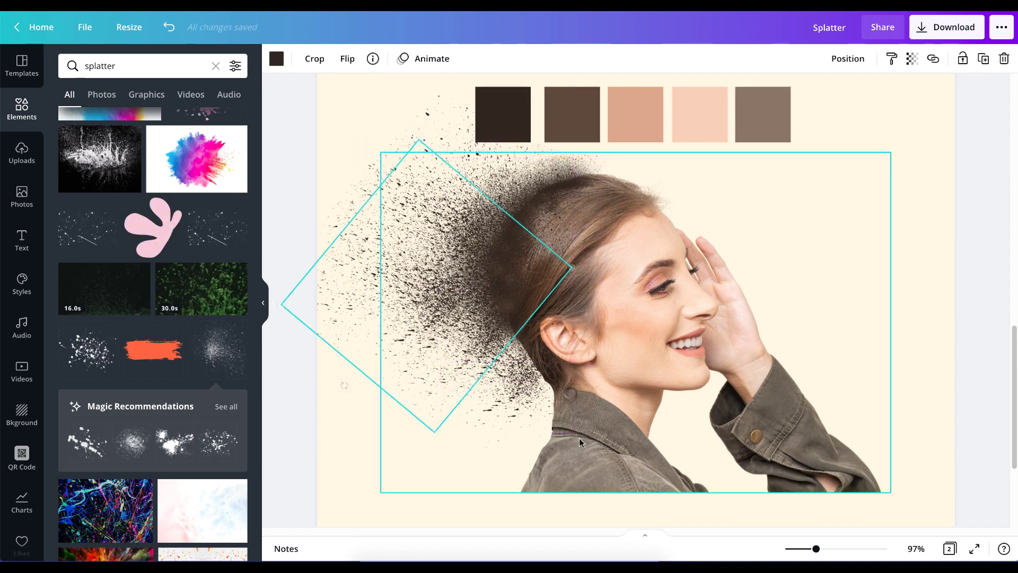
left_click_drag(434, 430, 518, 536)
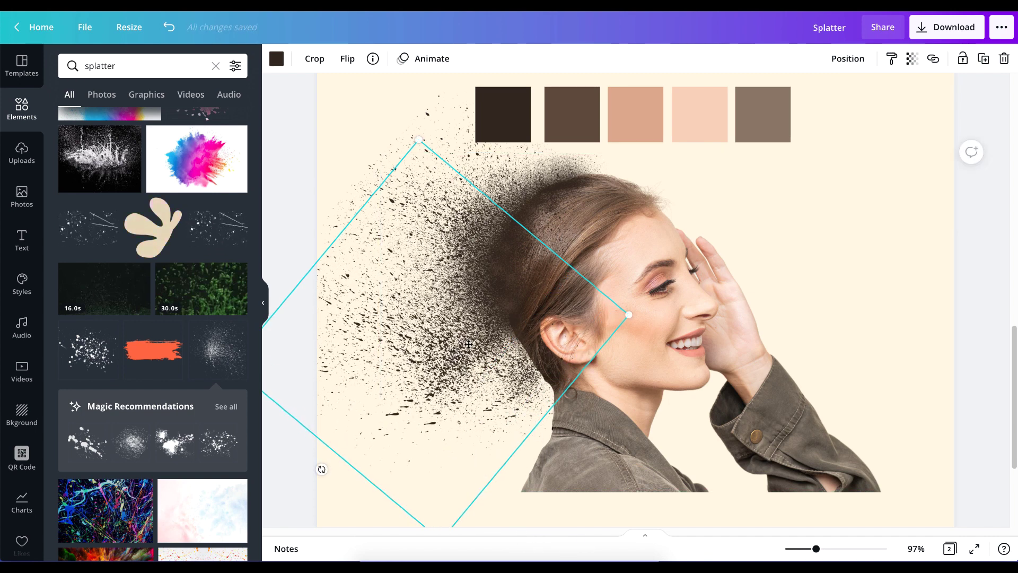
mouse_move(469, 344)
left_mouse_down()
mouse_move(480, 338)
mouse_move(472, 339)
left_mouse_up()
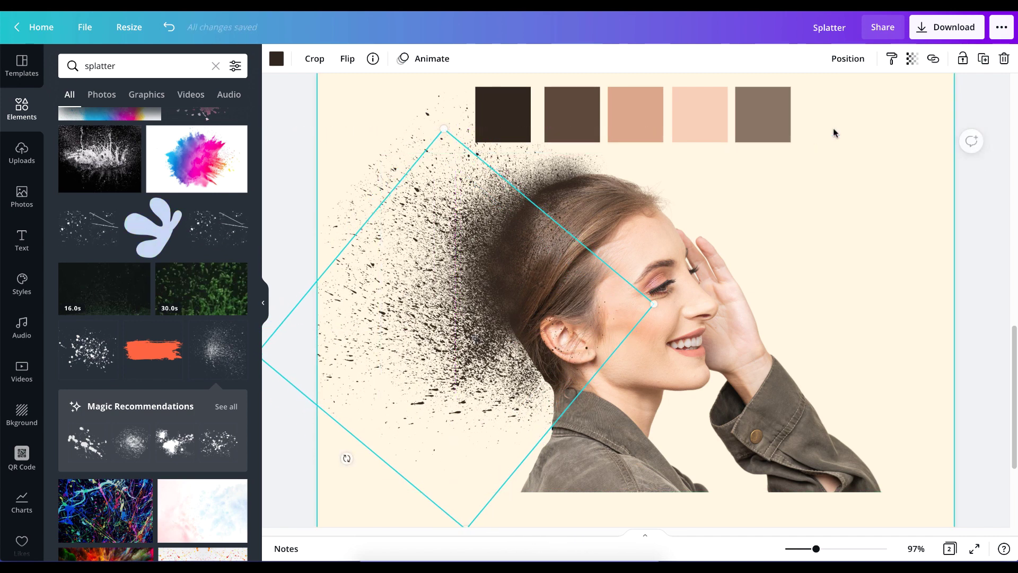
Send the oversized splatter overlapping the face to the back, behind the photo
left_click(847, 59)
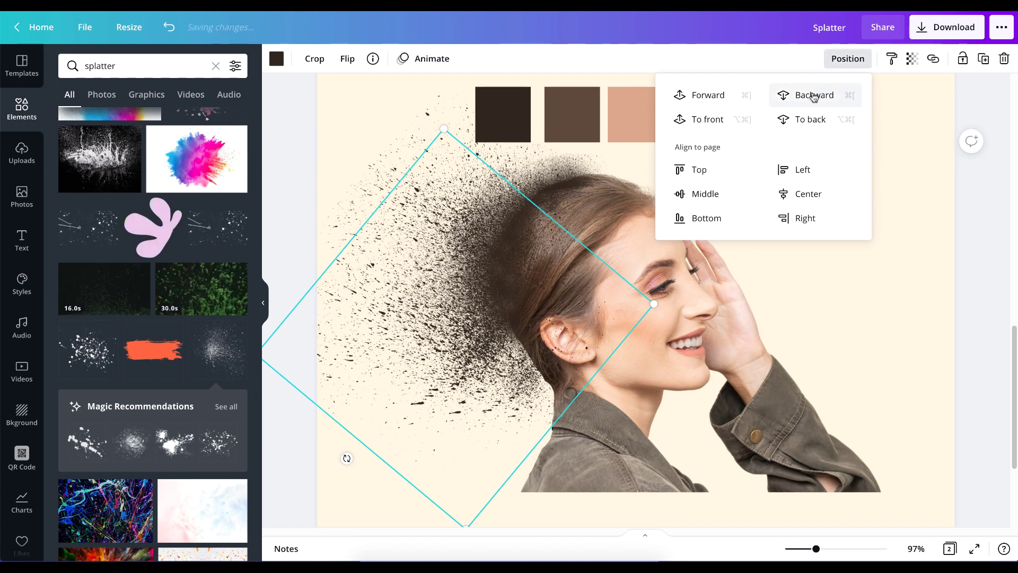
left_click(823, 120)
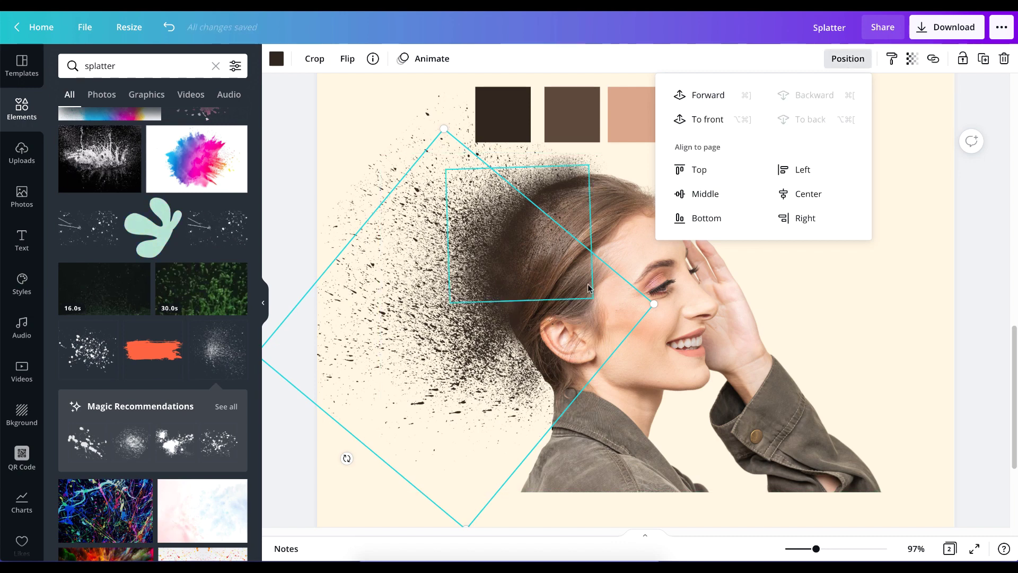
Enlarge the oversized back splatter farther down below the photo and rotate it counterclockwise
scroll(592, 284, "down", 1)
scroll(456, 435, "down", 5)
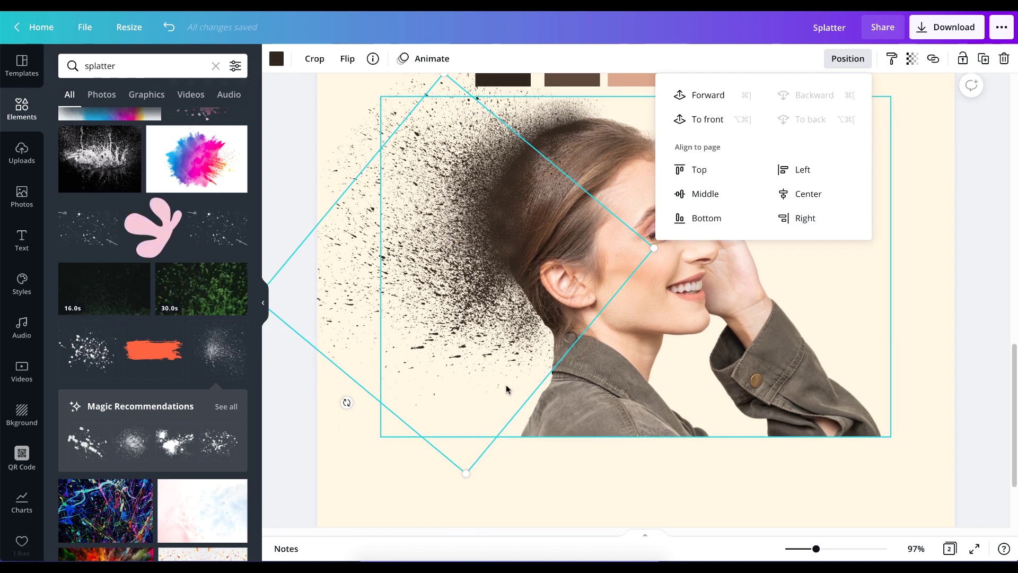
left_click_drag(461, 406, 470, 471)
left_click(399, 325)
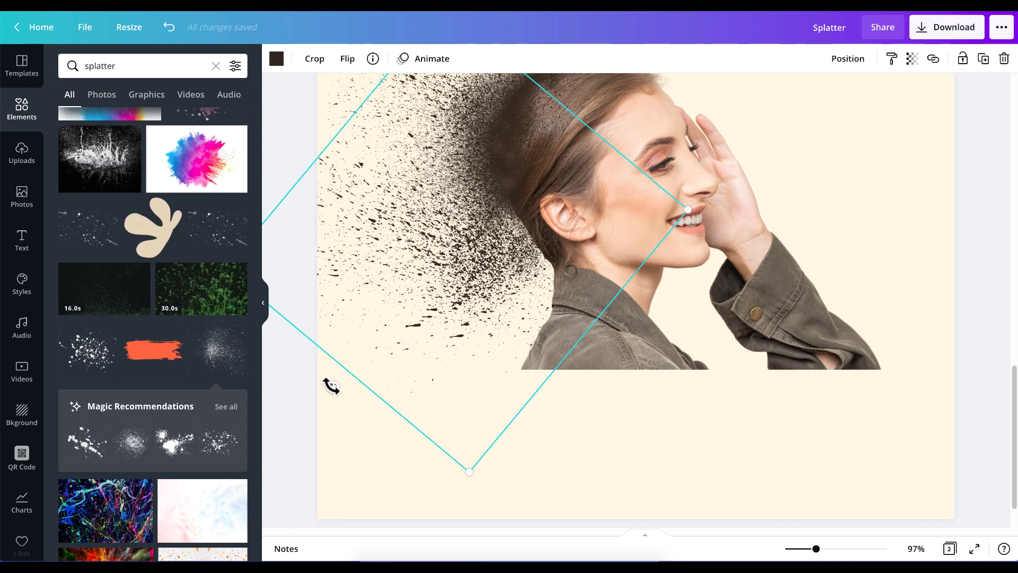
left_click_drag(333, 387, 427, 430)
left_click(741, 427)
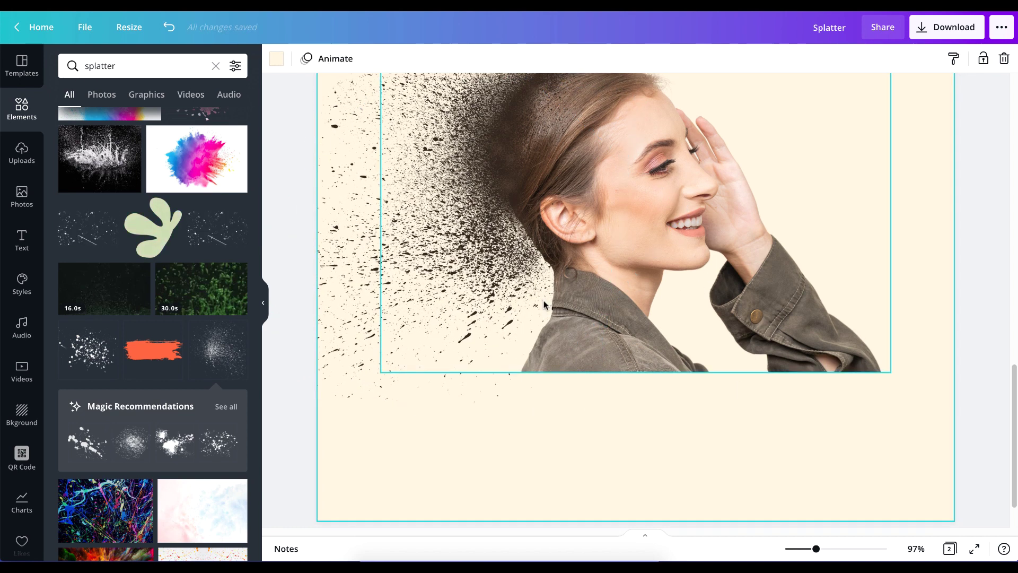
Place a small near-black splatter from behind the ear onto the jacket's back edge, just below the collar
scroll(689, 318, "up", 1)
left_click(916, 552)
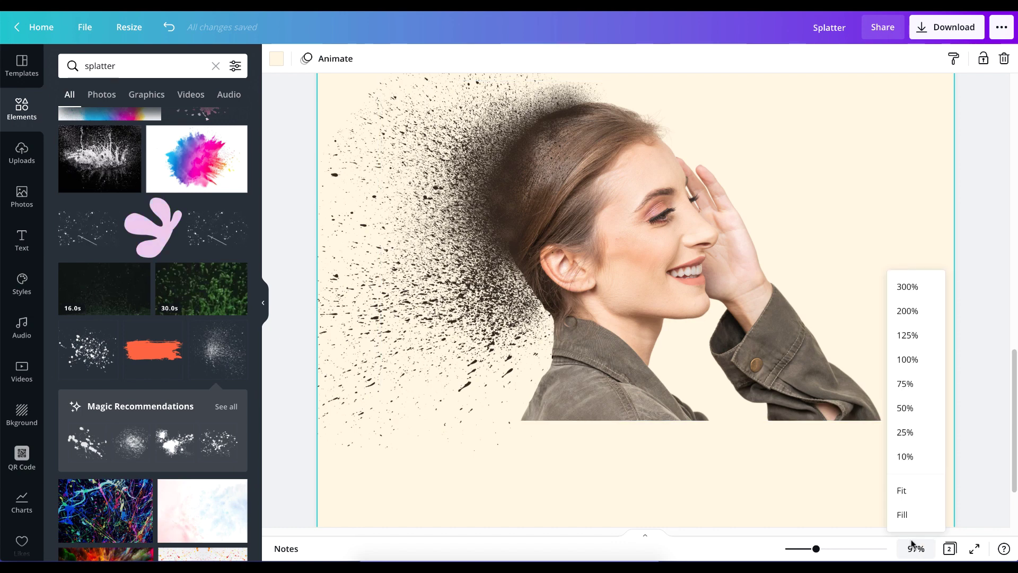
left_click(901, 490)
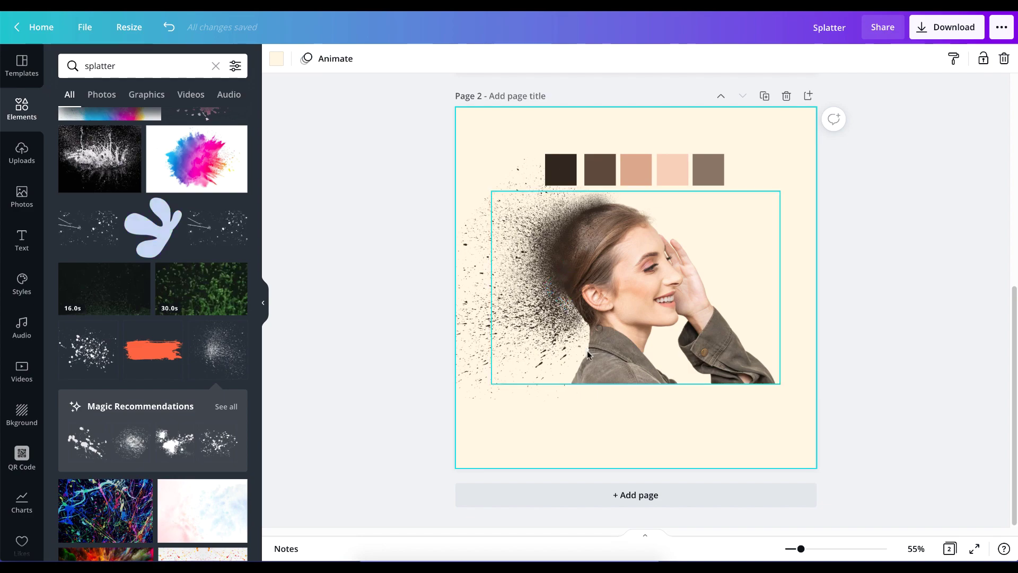
scroll(587, 366, "up", 5)
scroll(654, 351, "down", 5)
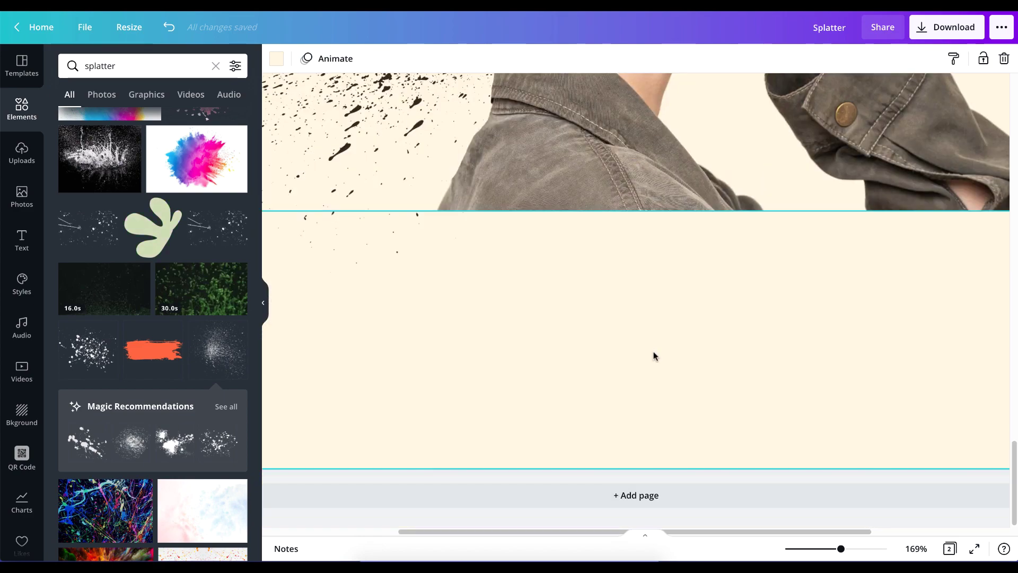
scroll(662, 351, "up", 8)
scroll(664, 348, "down", 7)
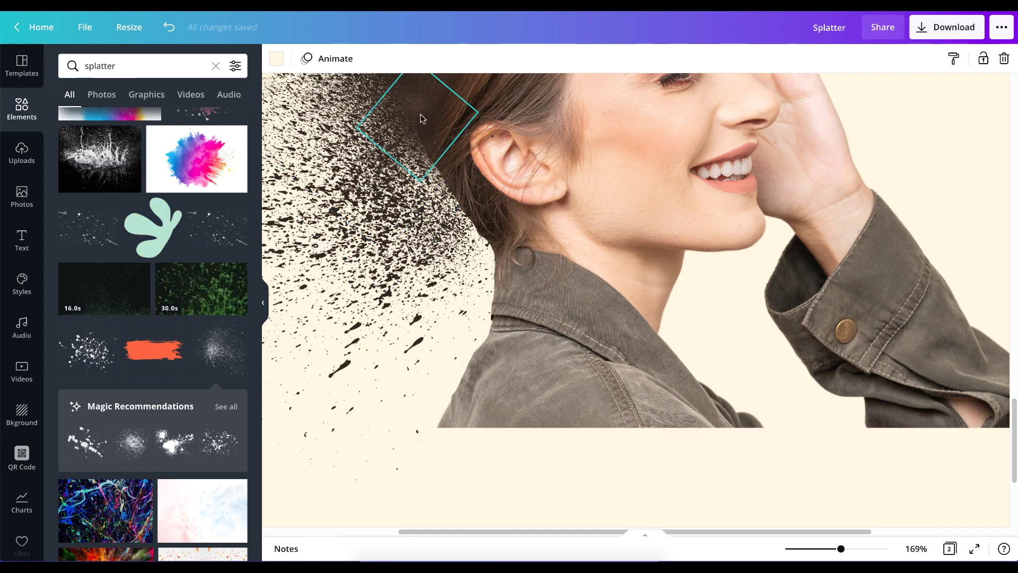
left_click(422, 112)
left_click_drag(419, 119, 482, 328)
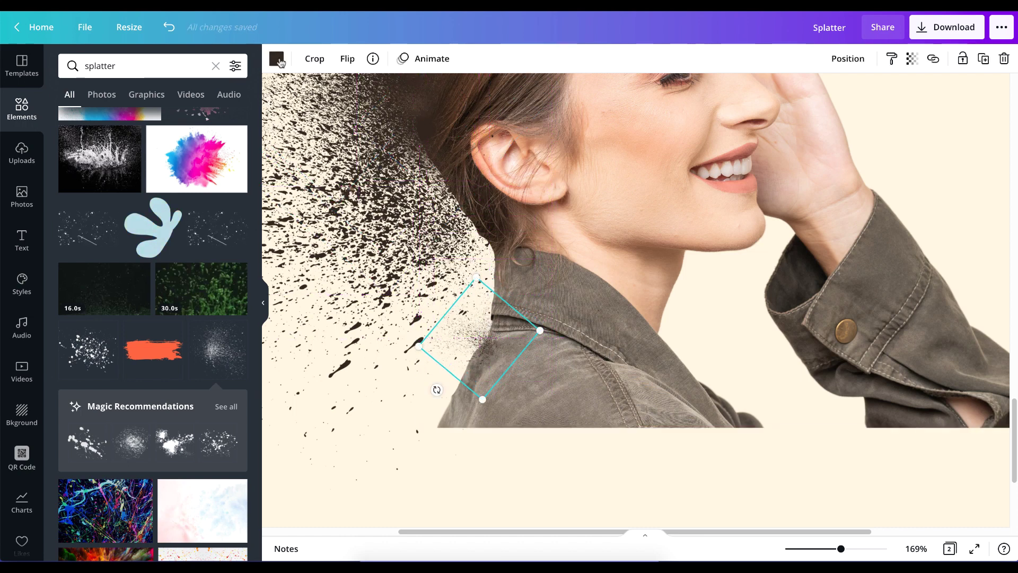
Recolor the splatter at the jacket's back edge to the dark brown #5c483a from the document colors
left_click(276, 58)
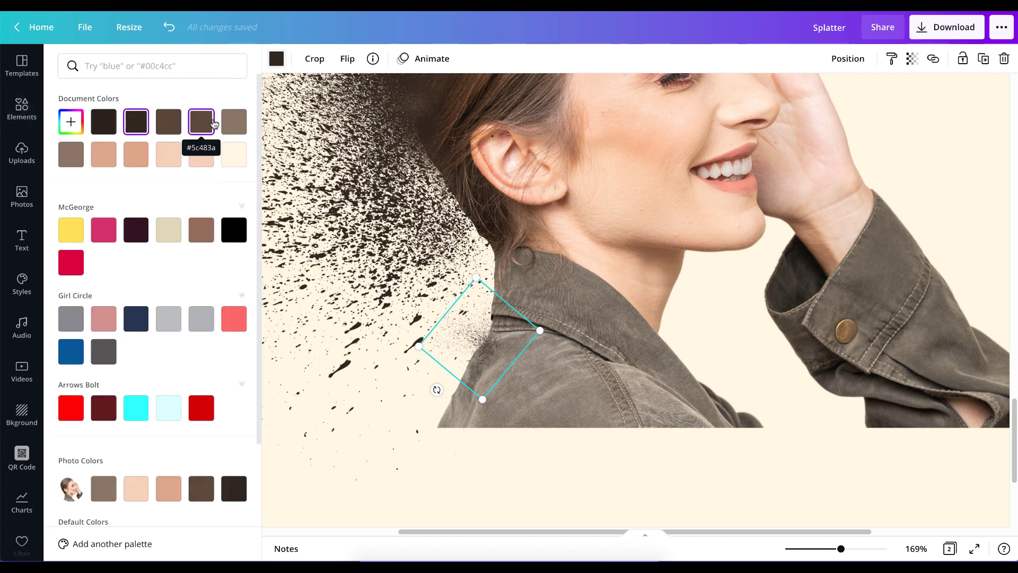
left_click(232, 124)
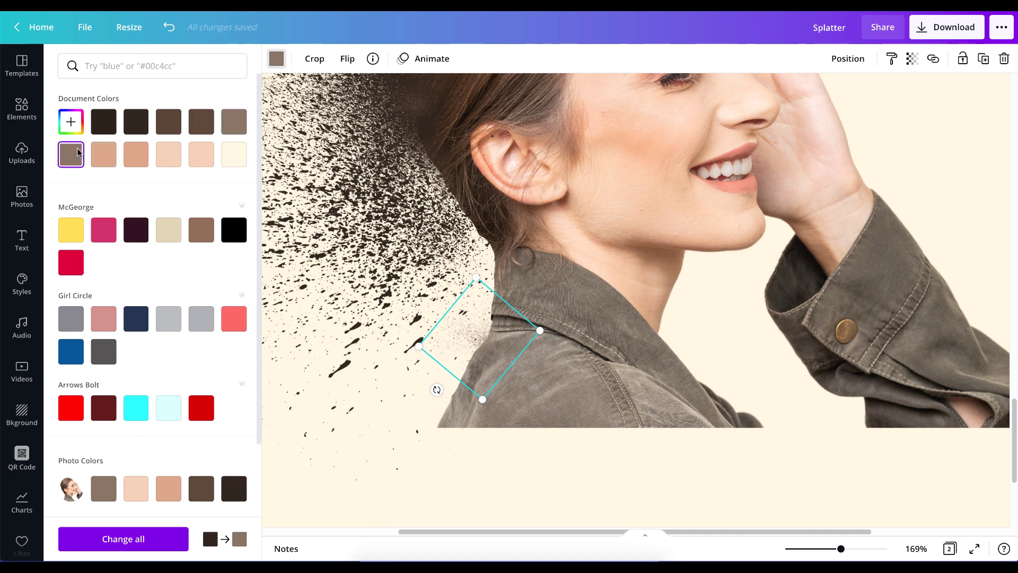
left_click(204, 128)
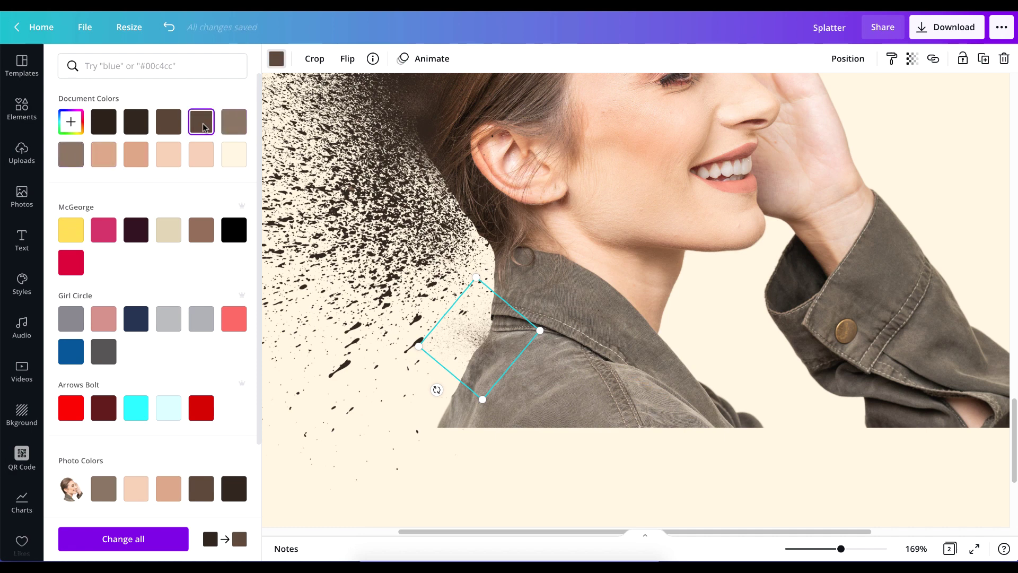
Distribute dark brown splatters along the jacket's back edge, from the collar down to the photo's lower edge
left_click_drag(490, 340, 443, 408)
left_click_drag(460, 371, 444, 415)
left_click_drag(475, 349, 495, 274)
left_click_drag(489, 312, 479, 337)
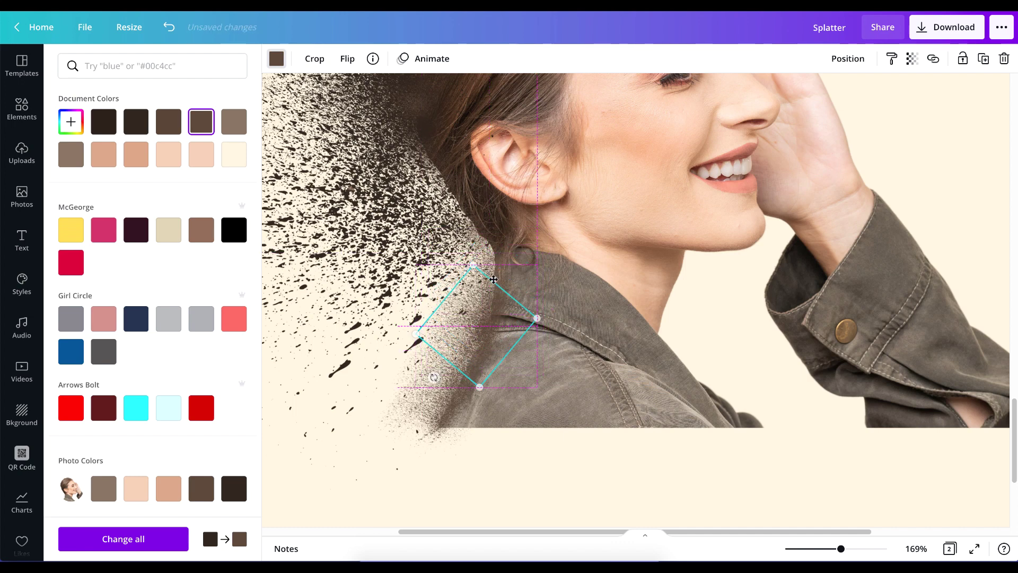
Enlarge a dark brown splatter at the jacket's back edge outward and shift it down and away from the body
left_click_drag(488, 302, 209, 390)
left_click_drag(382, 355, 460, 331)
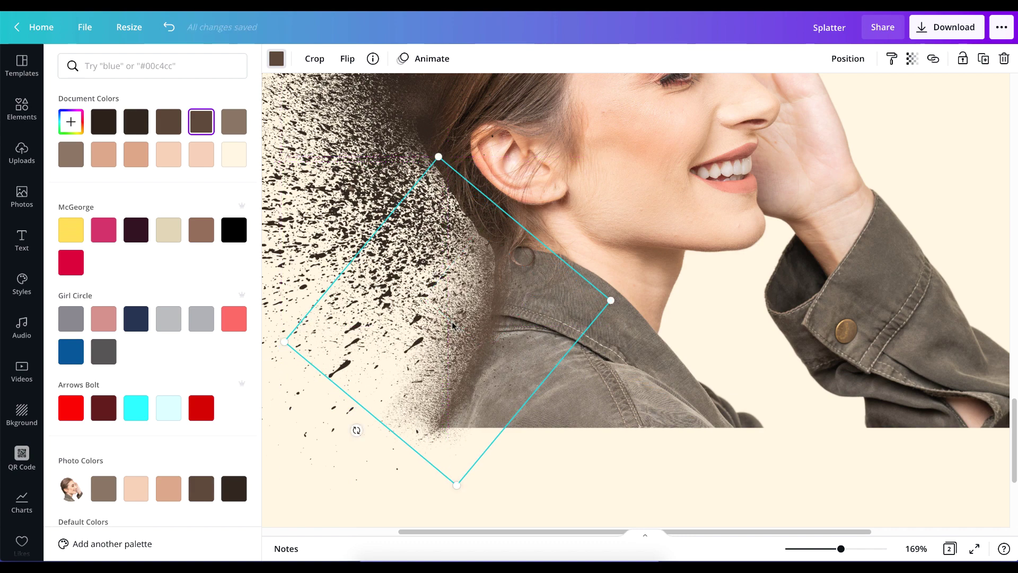
left_click_drag(414, 413, 383, 380)
Fit the page in view and examine the overall splatter effect along the hair and jacket
scroll(636, 384, "down", 10)
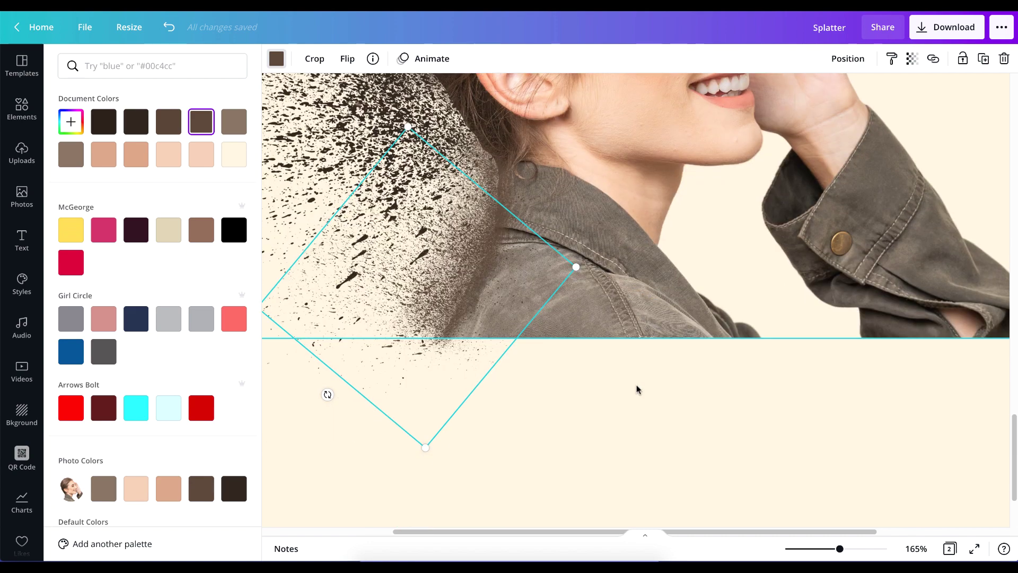
left_click(917, 552)
left_click(903, 490)
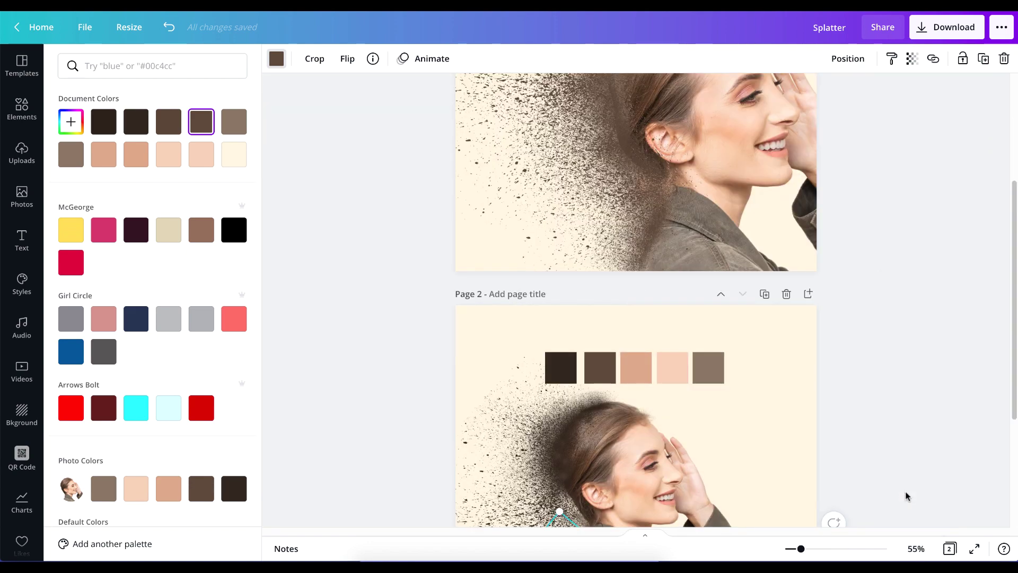
key("Escape")
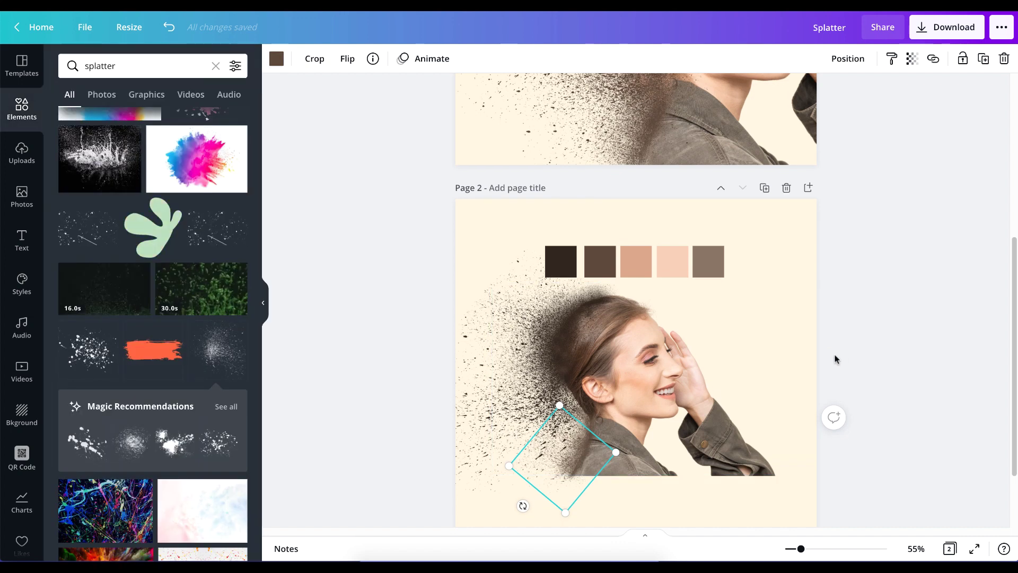
key("Escape")
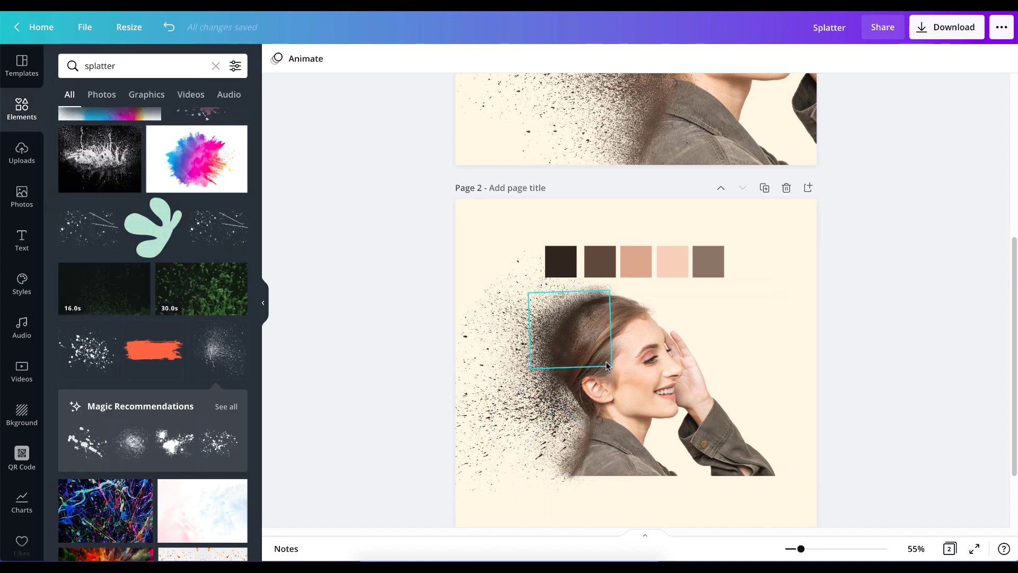
left_click(917, 548)
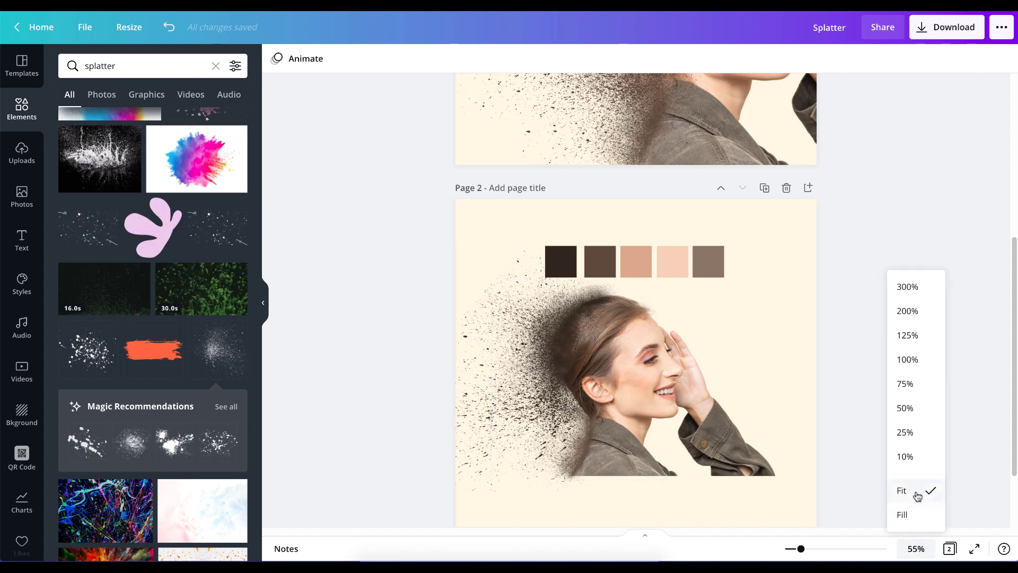
left_click(757, 398)
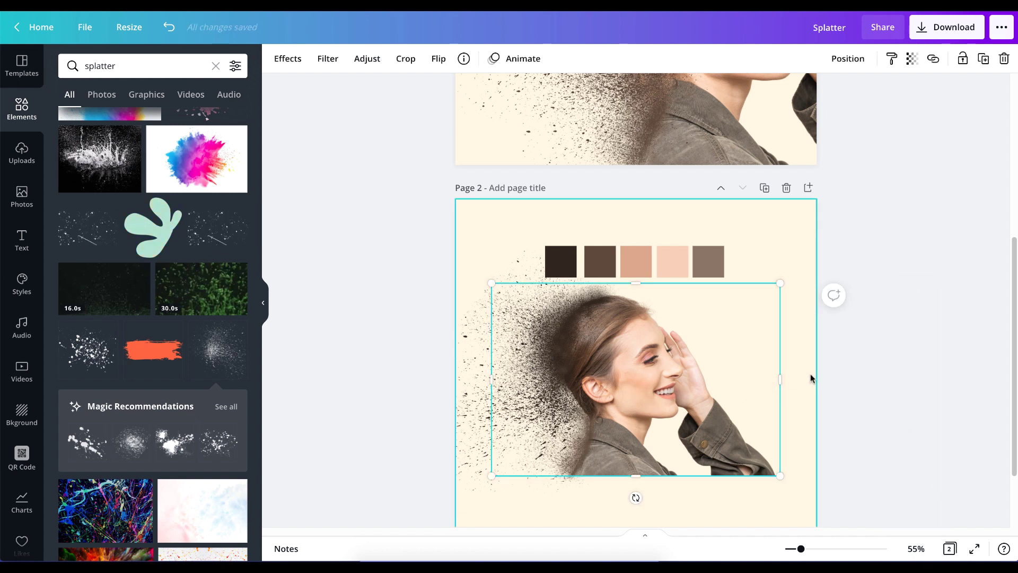
left_click(850, 320)
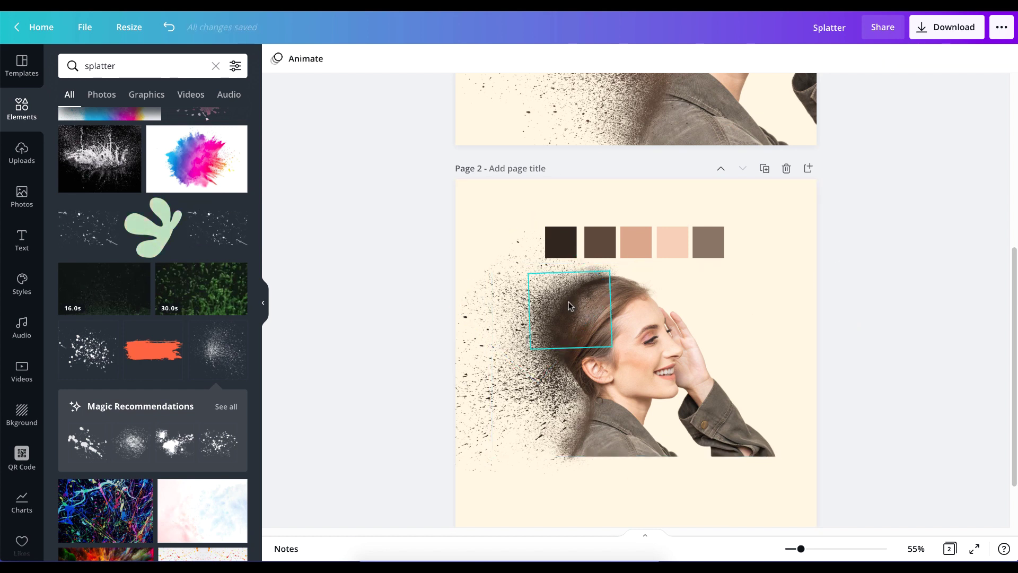
Place two splatters from the hair above the raised hand and recolor them with the two grayish-brown document colors
left_click_drag(568, 301, 714, 310)
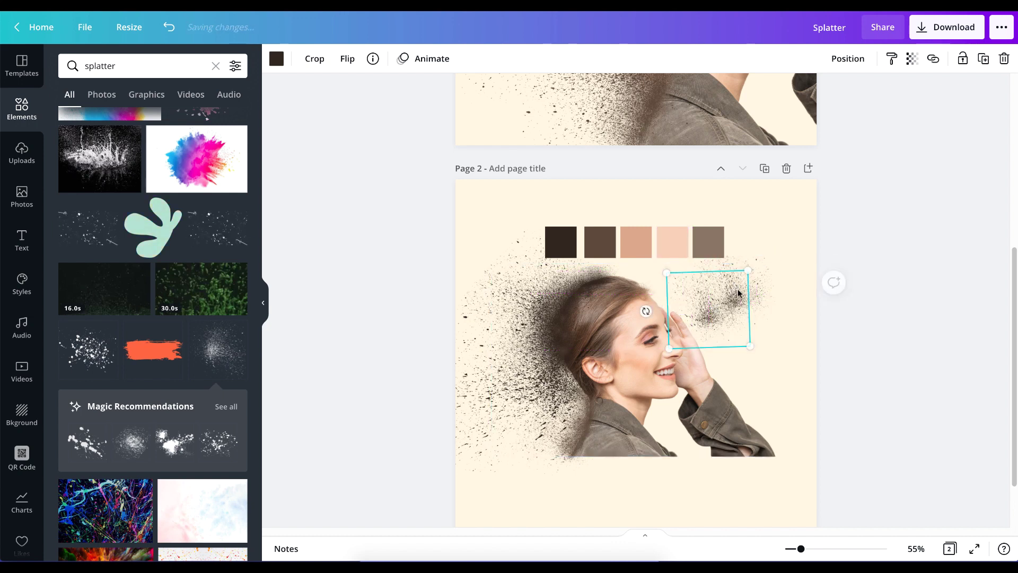
left_click(279, 61)
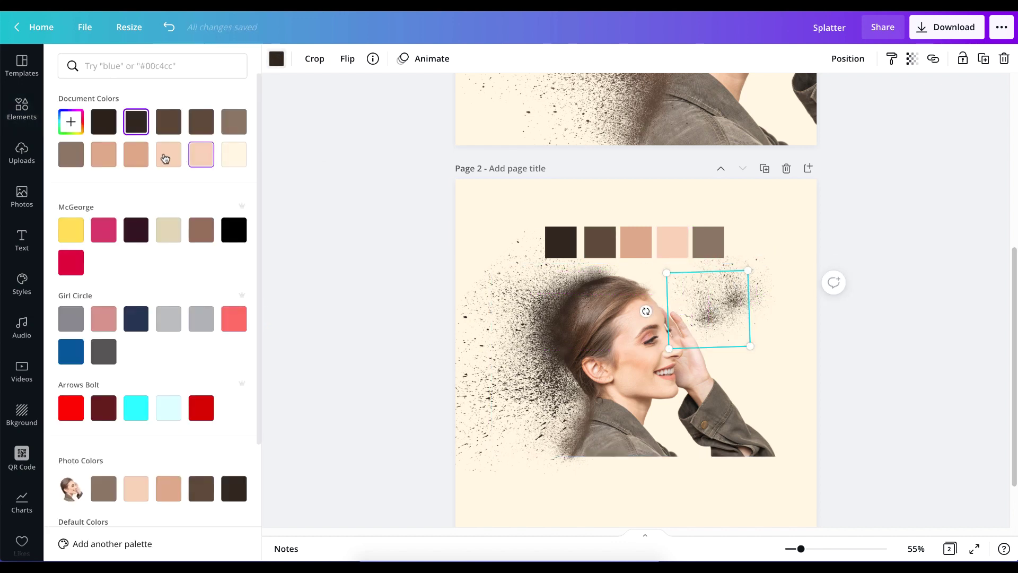
left_click(234, 125)
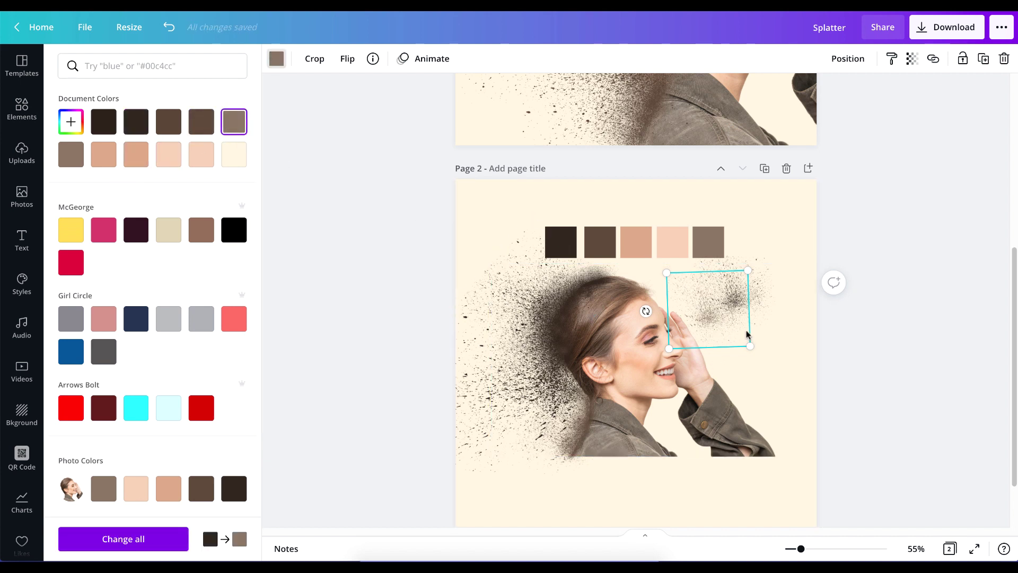
left_click(754, 292)
left_click(71, 154)
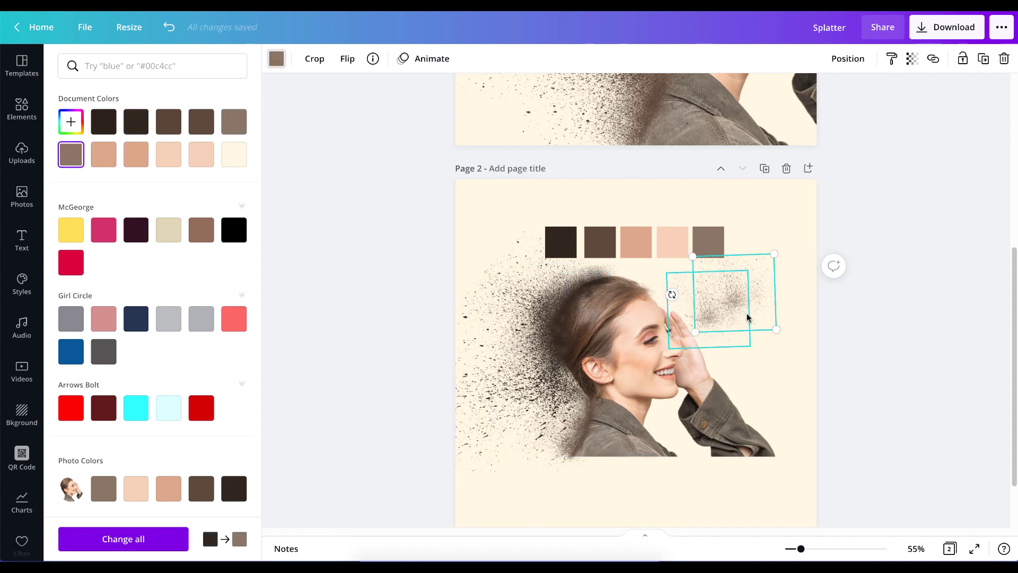
Select both grayish-brown splatters without the photo and place them together over the upper back of the hair
left_click(782, 277)
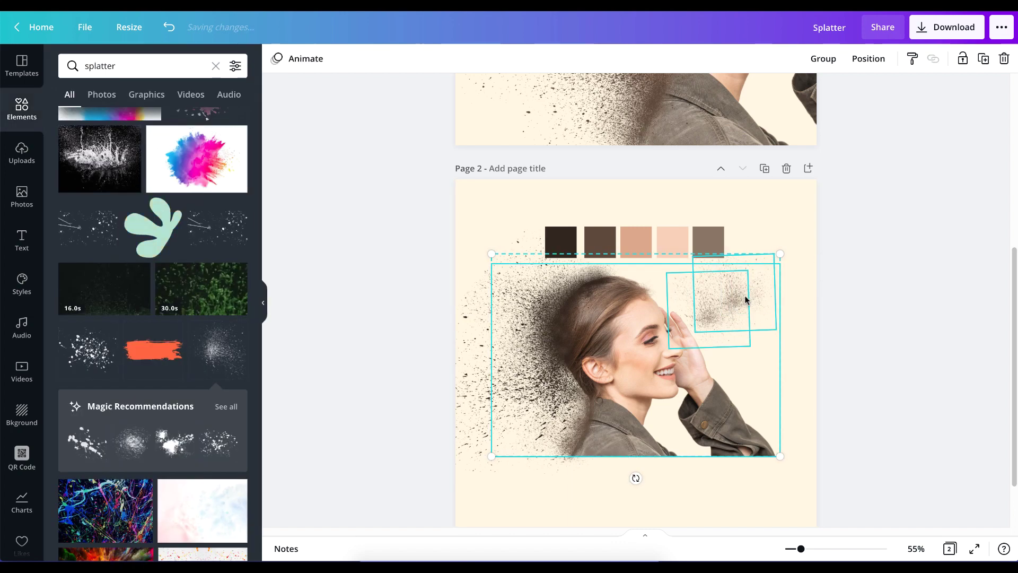
left_click(750, 289)
left_click(750, 303, "shift")
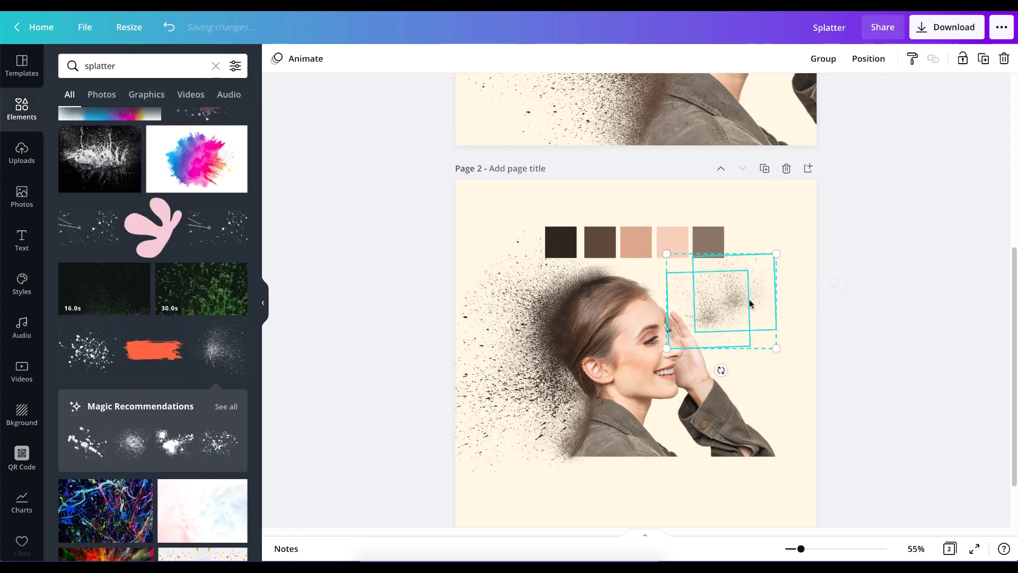
left_click_drag(686, 313, 589, 274)
left_click(510, 330)
left_click(521, 336)
left_click(809, 231)
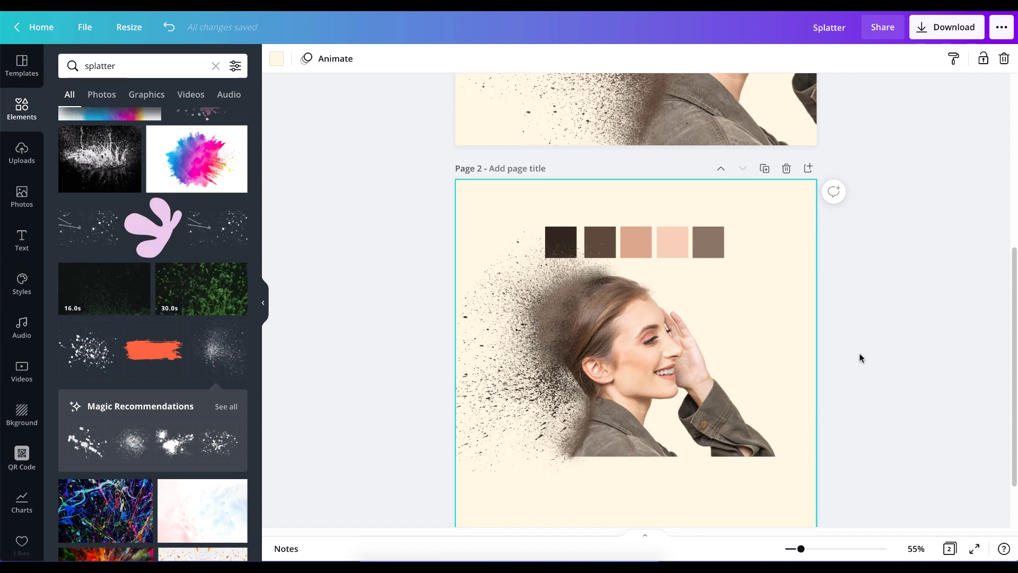
Shift a grayish-brown splatter outward behind the head and enlarge it past the page's left edge
left_click_drag(549, 314, 529, 342)
left_click_drag(491, 375, 451, 421)
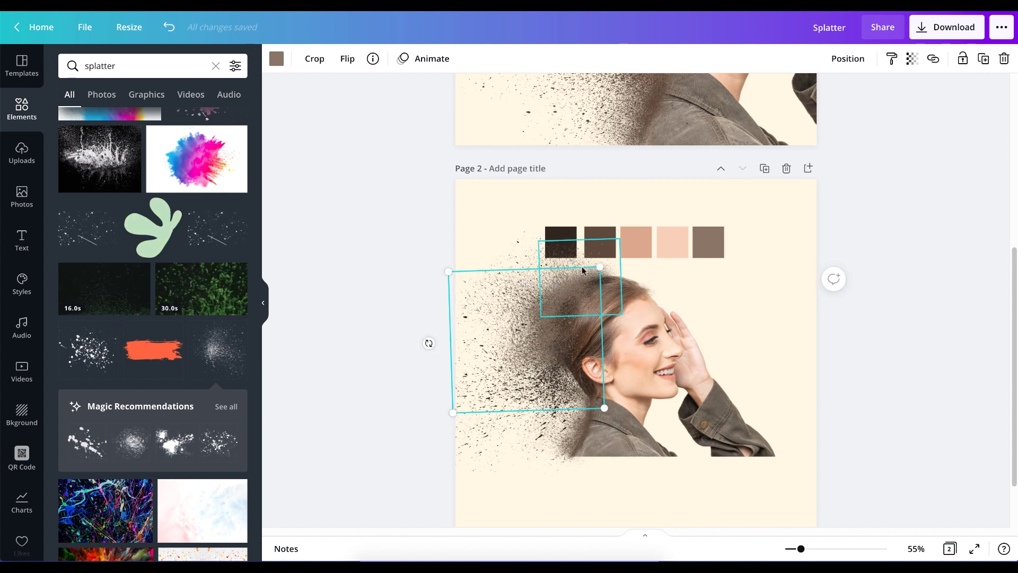
left_click_drag(600, 272, 601, 267)
left_click(853, 283)
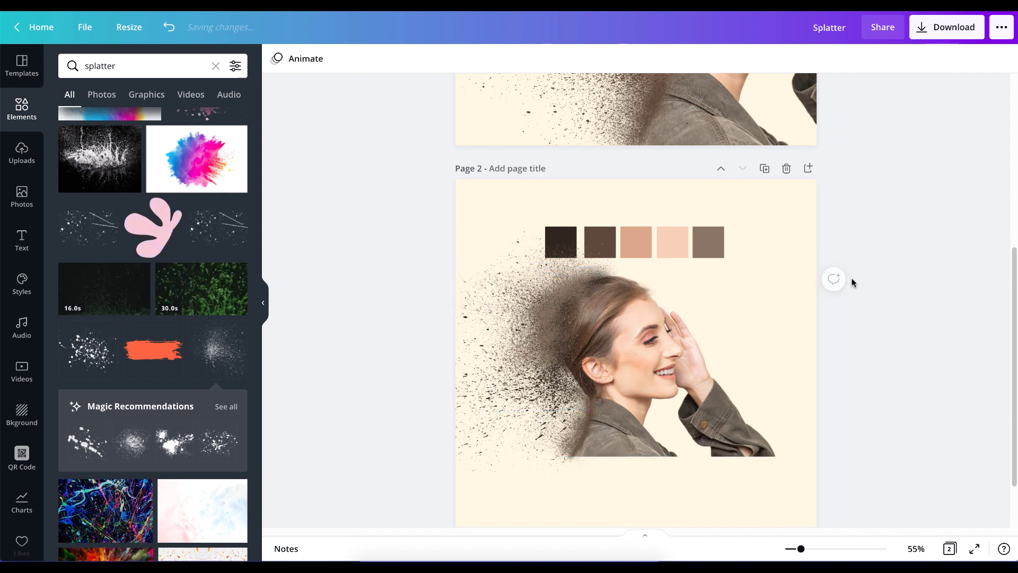
Select the photo with all its splatters, move them down the page and enlarge them together past the page's right edge
scroll(690, 373, "down", 1)
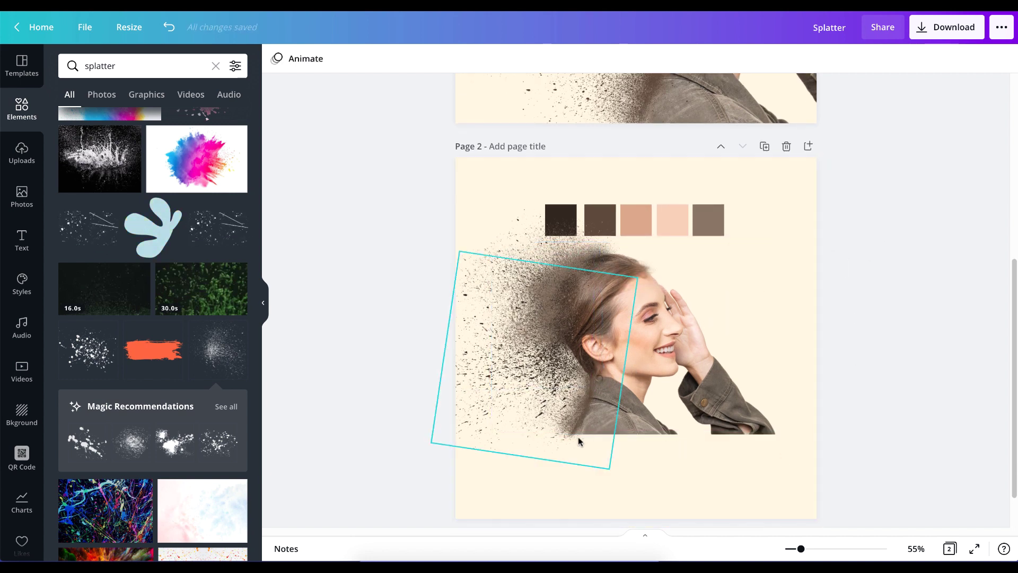
left_click_drag(388, 274, 384, 241)
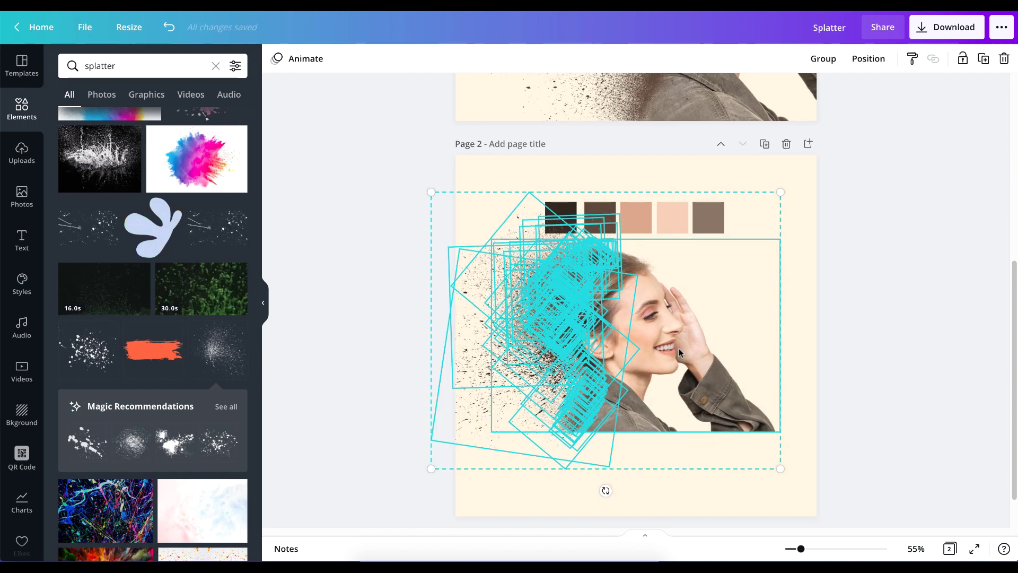
scroll(680, 345, "down", 2)
left_click_drag(696, 316, 705, 382)
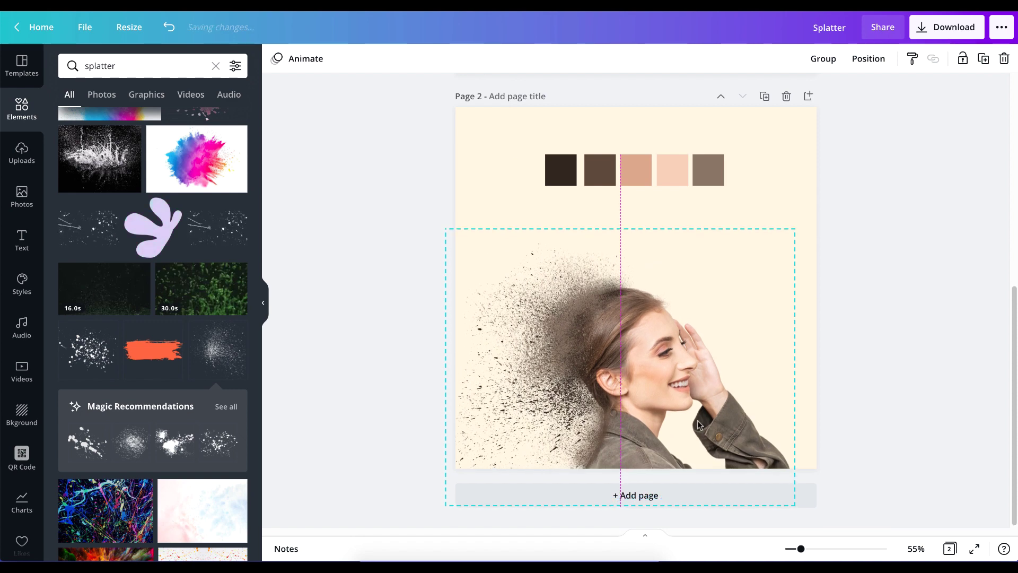
left_click_drag(698, 423, 698, 423)
left_click_drag(807, 199, 887, 120)
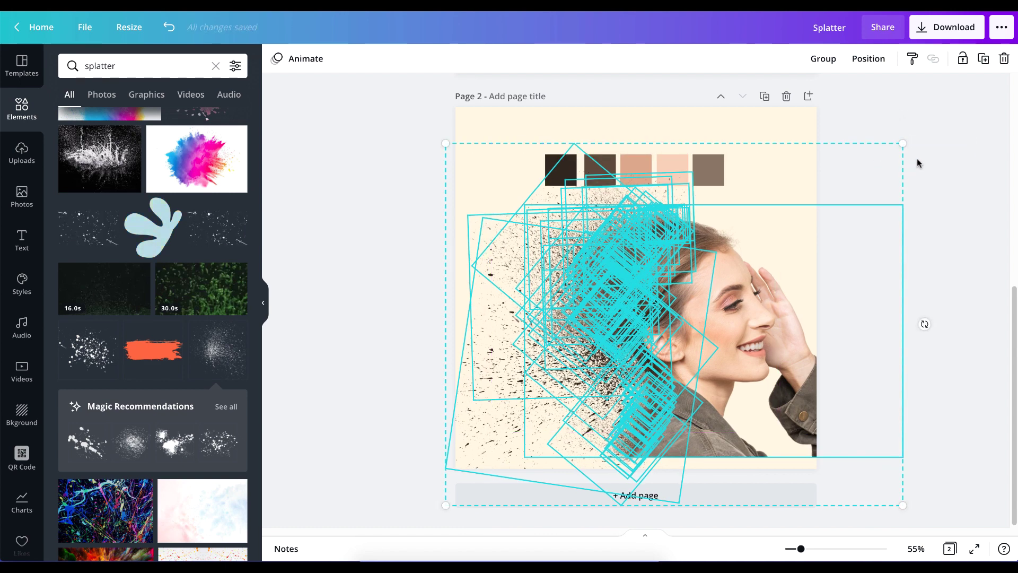
left_click(919, 163)
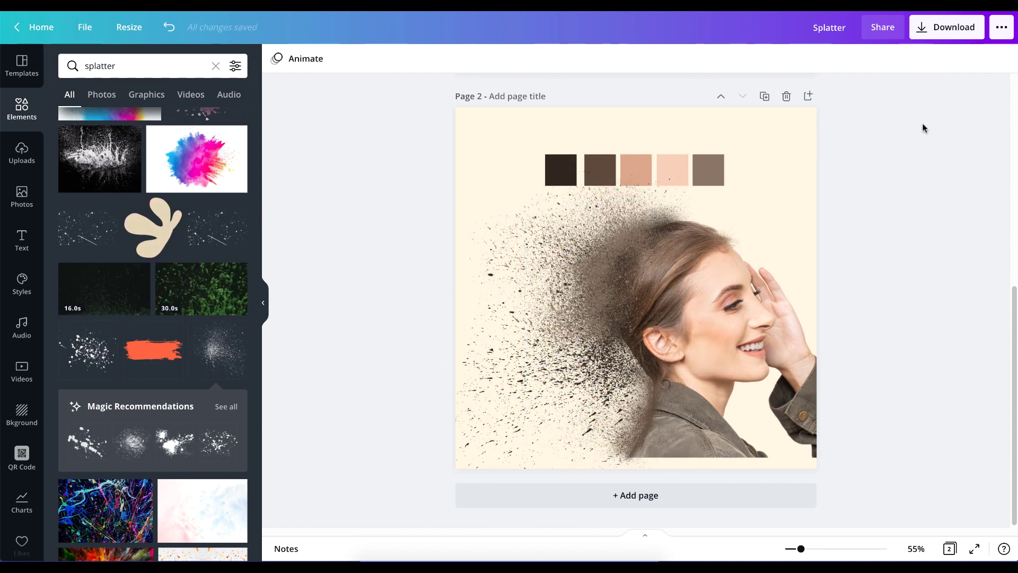
Place grayish-brown splatters over the crown of the head and at the forehead, rotating the forehead one clockwise
left_click_drag(678, 213, 688, 234)
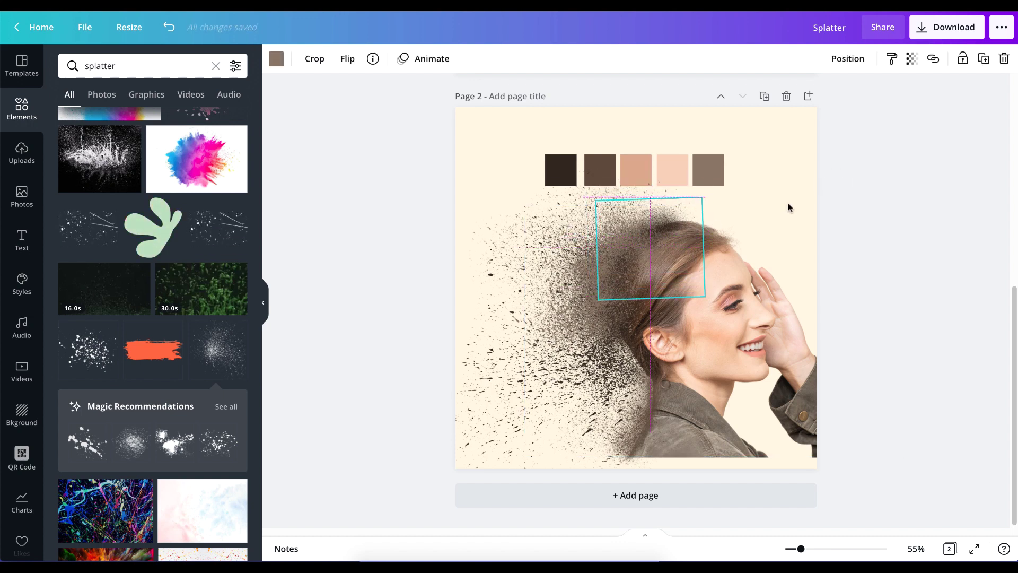
left_click(834, 210)
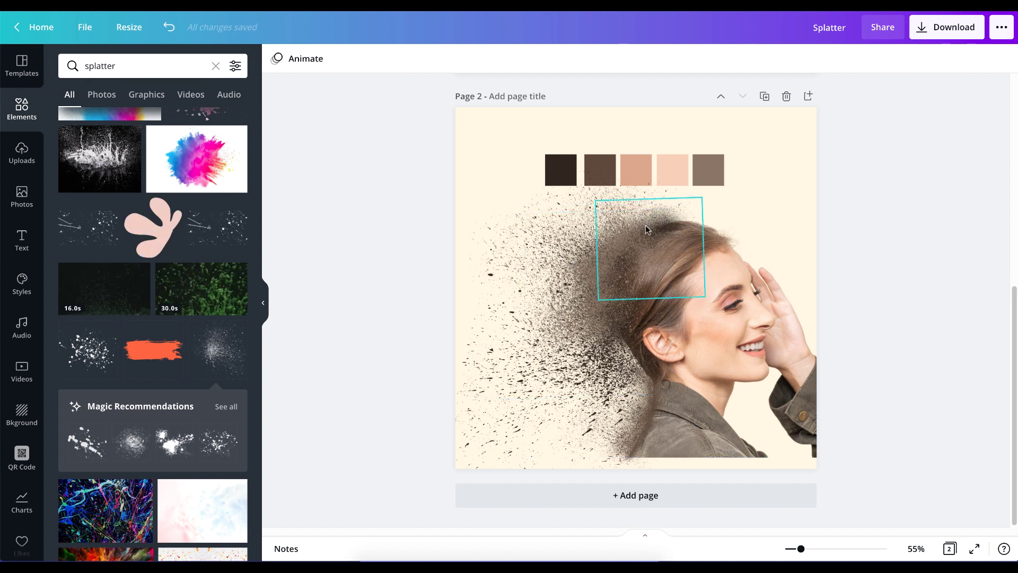
left_click_drag(648, 232, 752, 237)
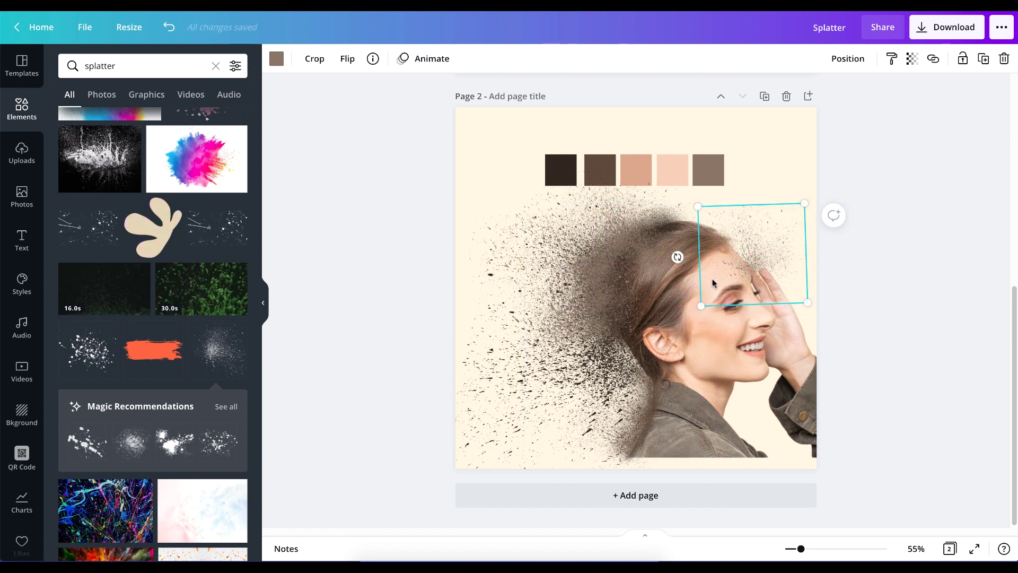
left_click_drag(677, 257, 691, 173)
Recolor the forehead splatter light pink, position it between forehead and hand, and enlarge it outward past the page edge
left_click(276, 59)
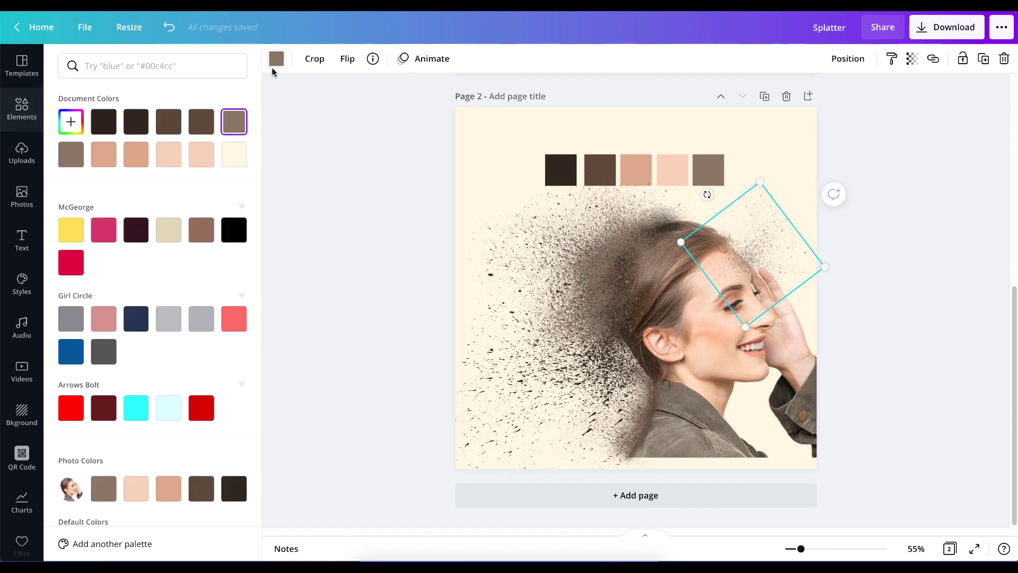
left_click(201, 155)
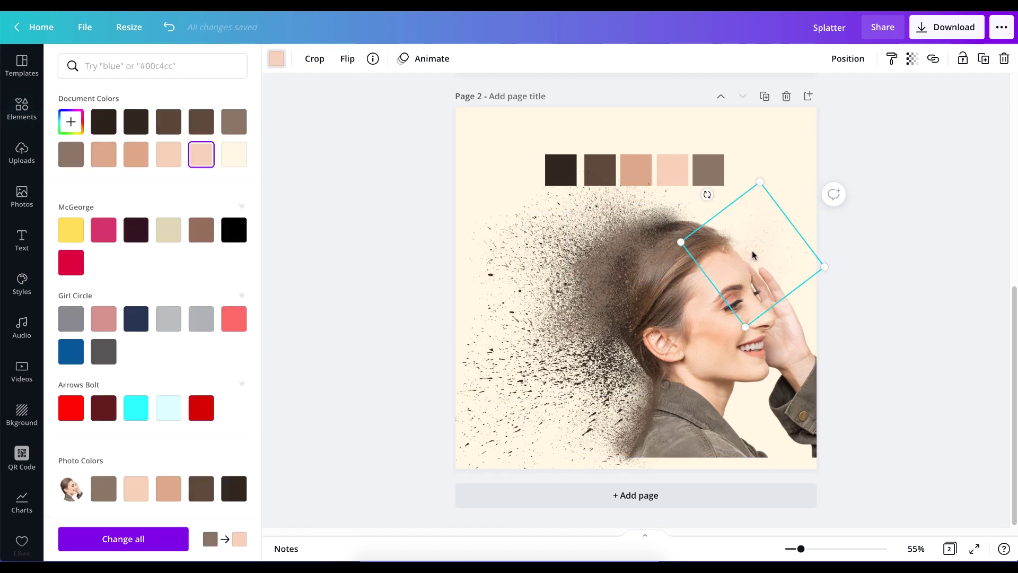
mouse_move(753, 255)
left_mouse_down()
mouse_move(748, 246)
mouse_move(757, 255)
left_mouse_up()
left_click_drag(772, 267, 787, 250)
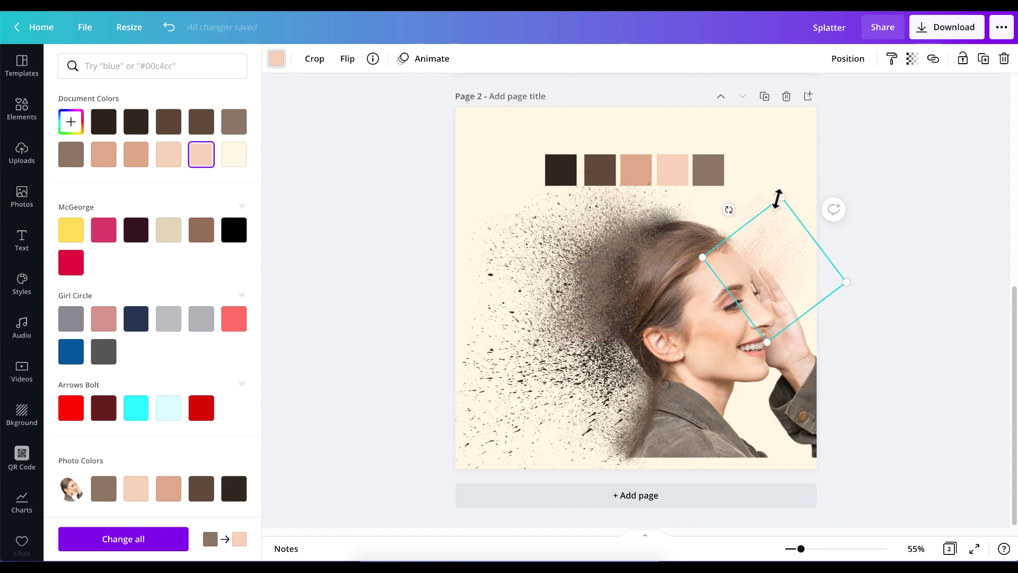
left_click_drag(781, 196, 854, 220)
left_click(914, 307)
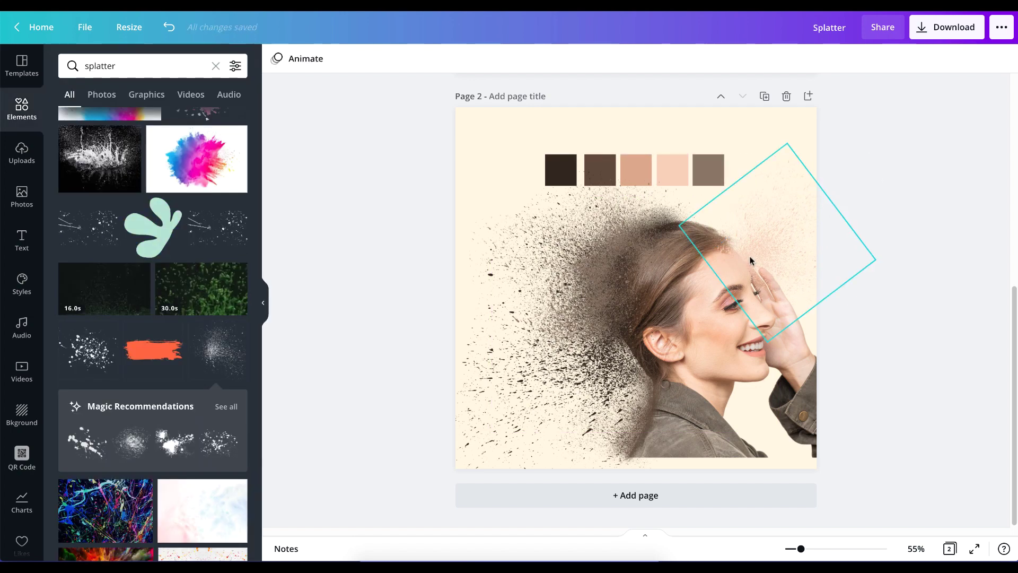